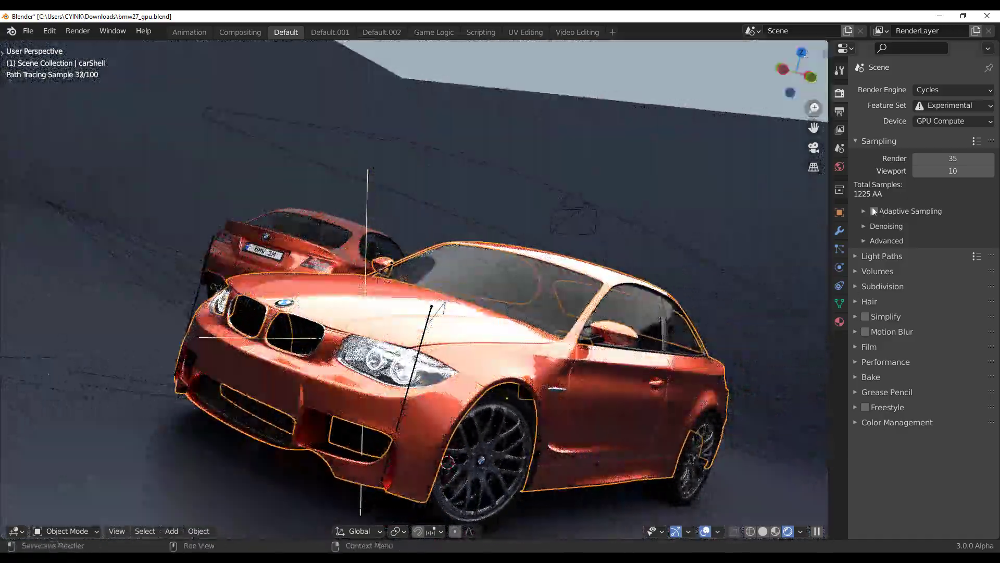
# Step: Browse the blender.org news cards and reach the 'Spreadsheet: breadcrumbs and node pinning' commit page
pyautogui.click(873, 211)
pyautogui.moveTo(500, 313); pyautogui.dragTo(518, 370, button='middle')
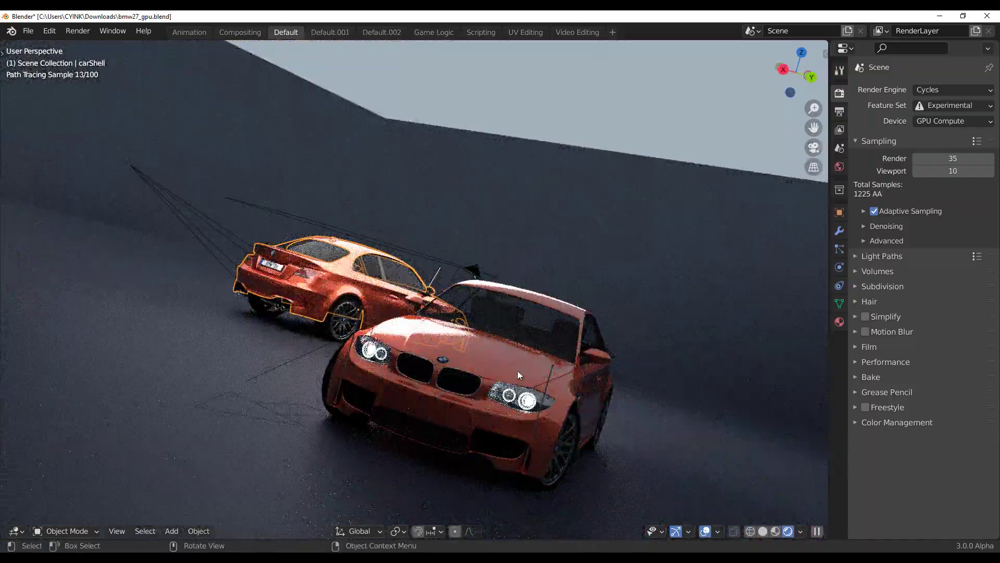
pyautogui.moveTo(418, 257); pyautogui.dragTo(437, 314, button='middle')
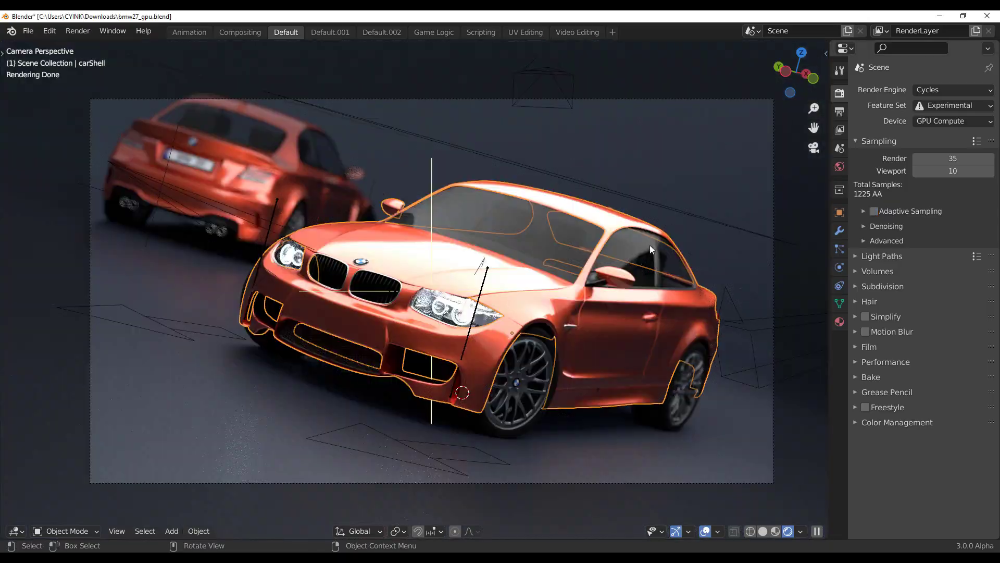
pyautogui.moveTo(522, 329); pyautogui.dragTo(396, 313, button='middle')
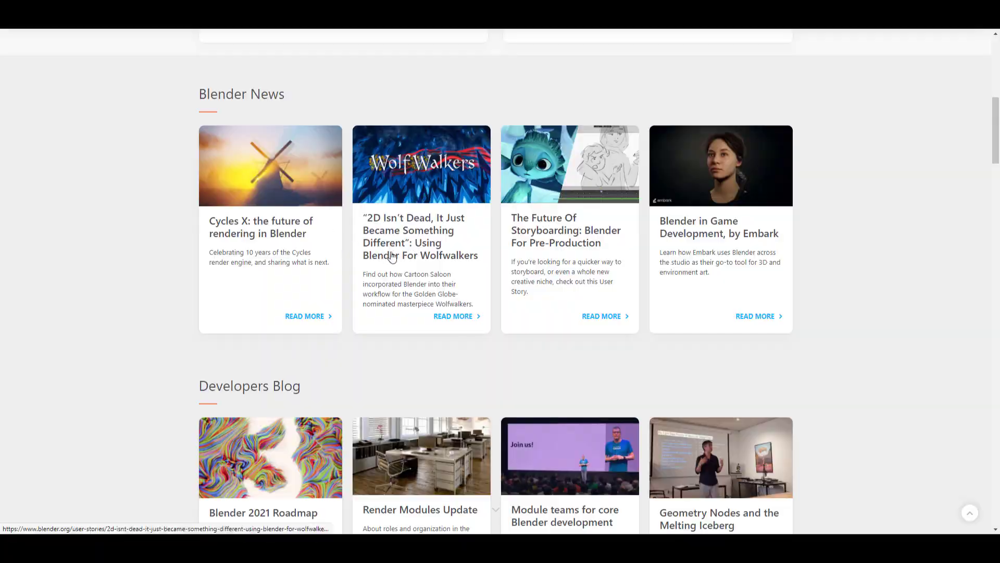
pyautogui.scroll(-3, 396, 250)
pyautogui.scroll(8, 180, 313)
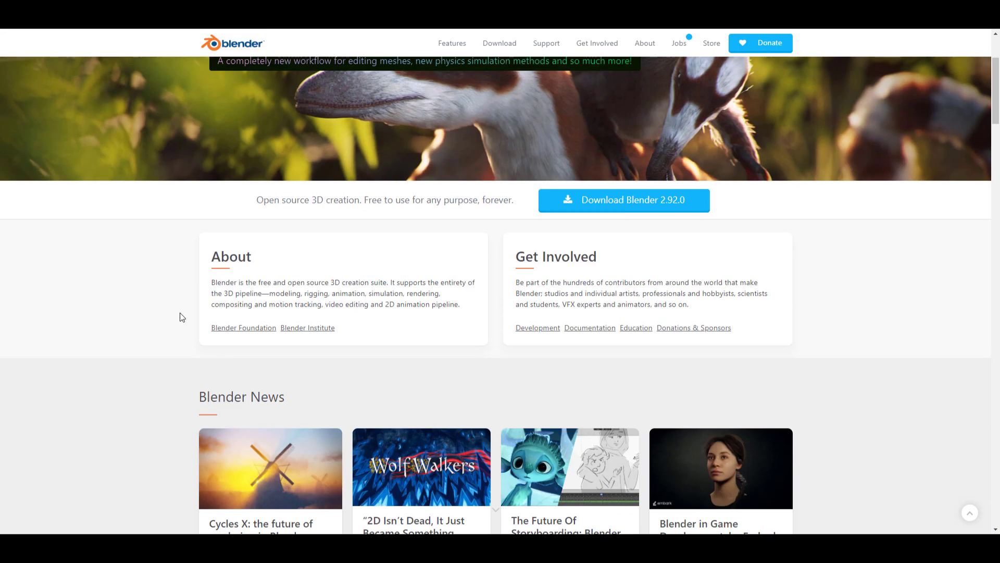
pyautogui.scroll(3, 180, 313)
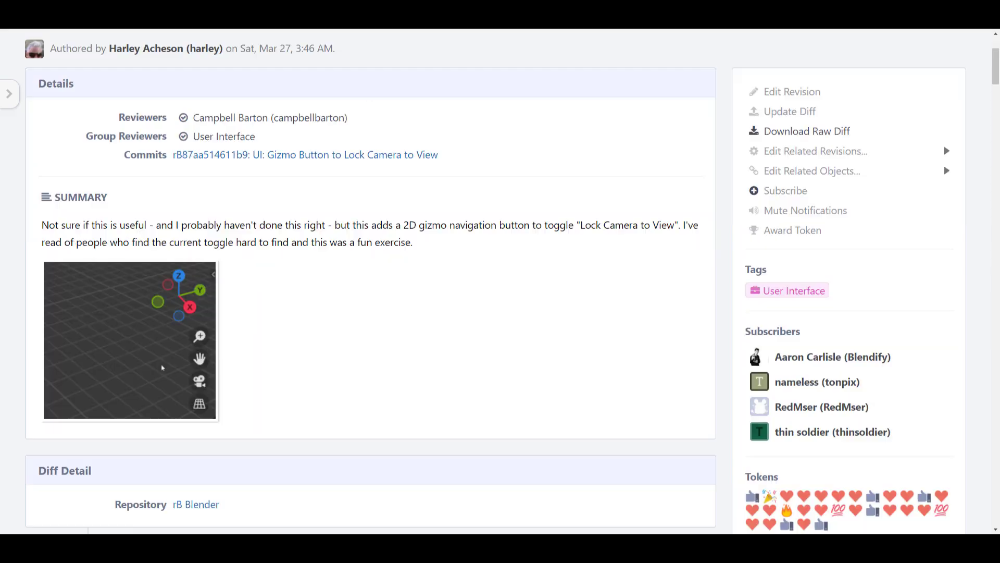
# Step: Read through the summary of Differential D10835, 'UI: Gizmo Button for Lock Camera to View'
pyautogui.scroll(3, 342, 170)
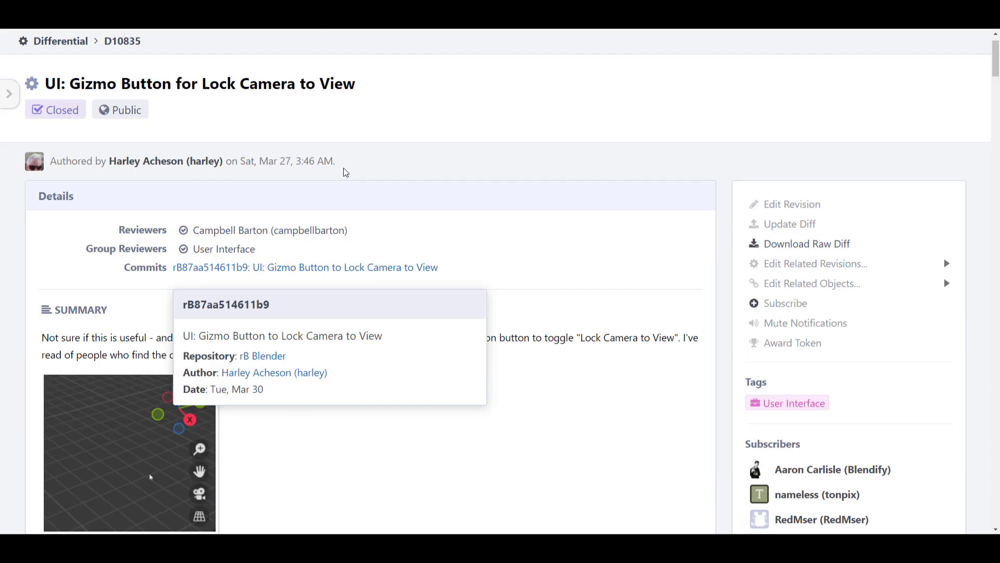
pyautogui.scroll(-2, 420, 155)
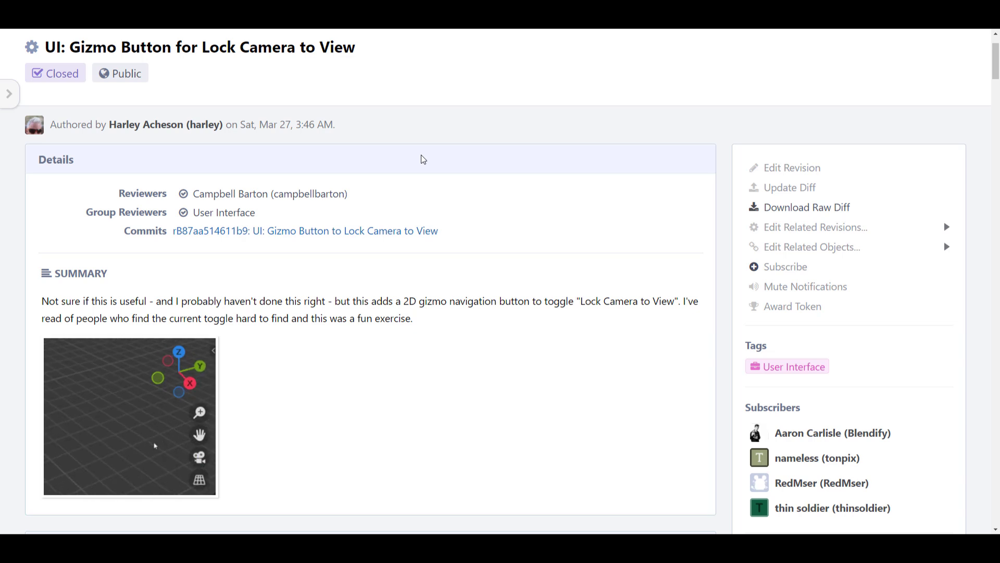
pyautogui.scroll(-5, 421, 156)
pyautogui.scroll(5, 421, 156)
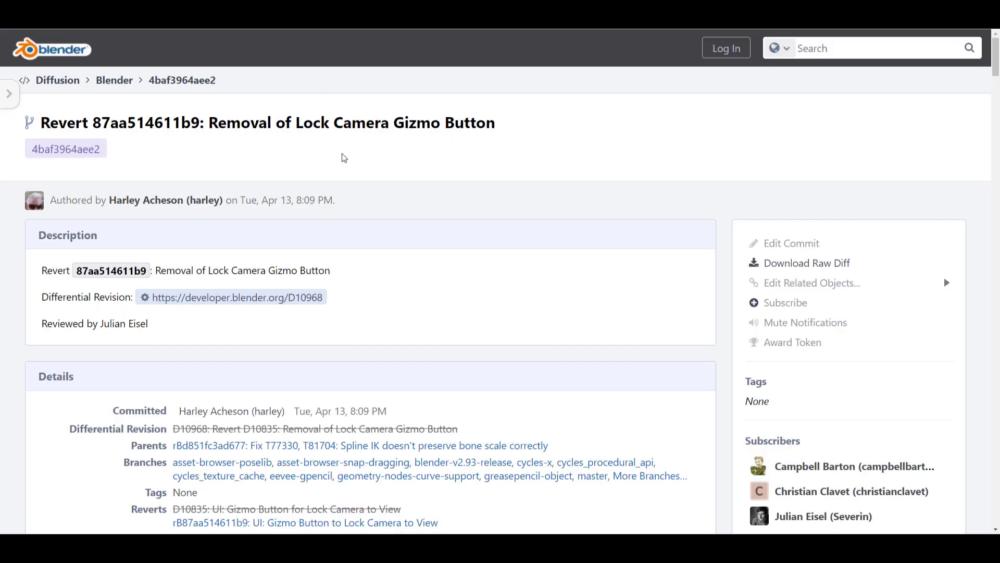
# Step: Scroll through the discussion comments on the gizmo button revert commit
pyautogui.scroll(-1, 344, 158)
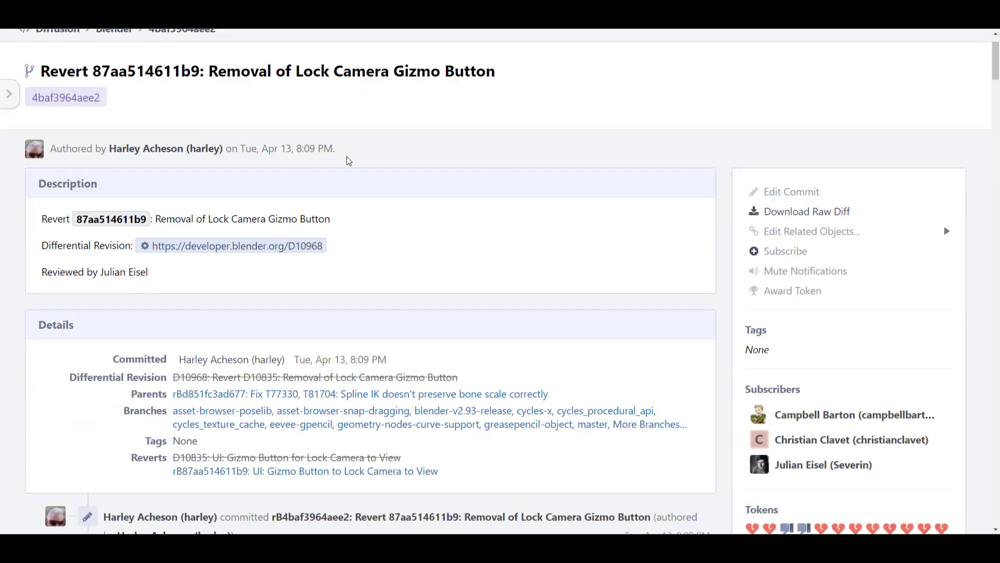
pyautogui.scroll(-8, 347, 157)
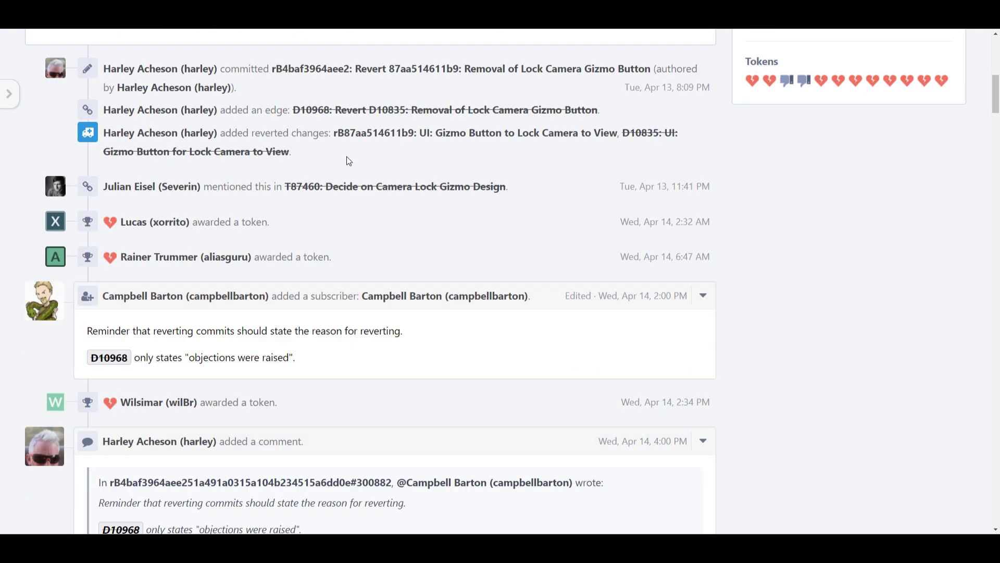
pyautogui.scroll(2, 349, 161)
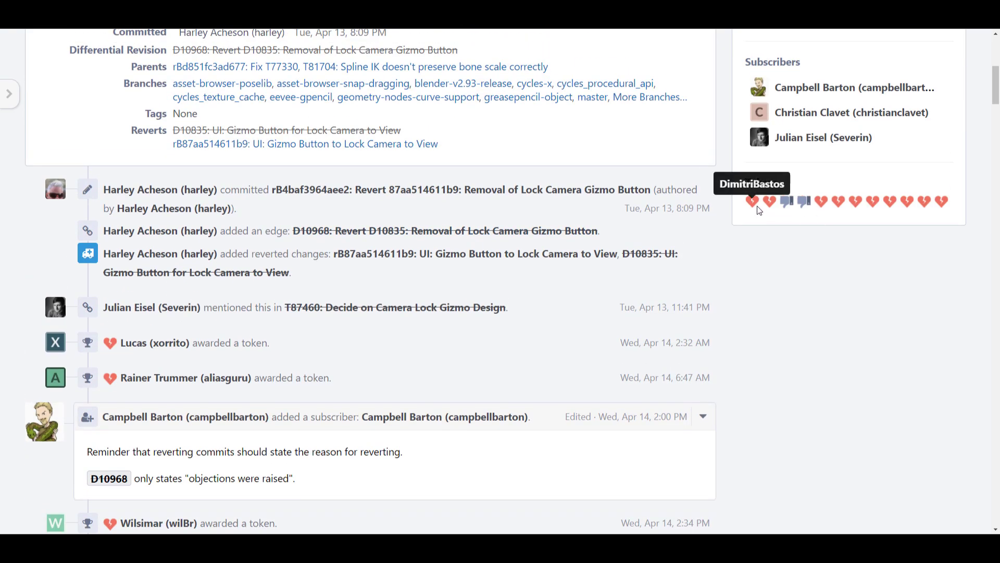
pyautogui.scroll(-5, 562, 284)
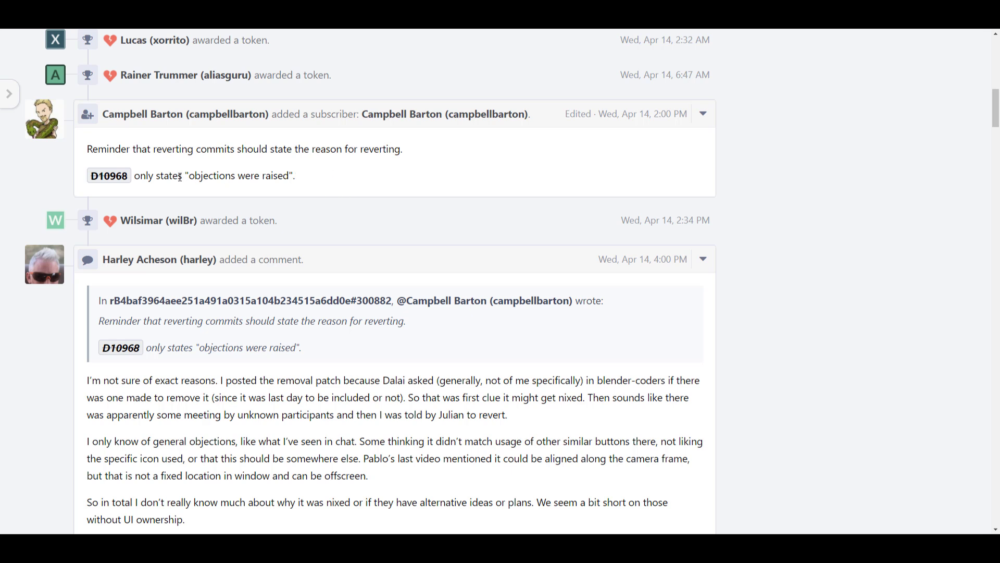
# Step: Highlight the phrase 'objections were raised', clear the selection, and scroll back up
pyautogui.moveTo(189, 176); pyautogui.dragTo(293, 183)
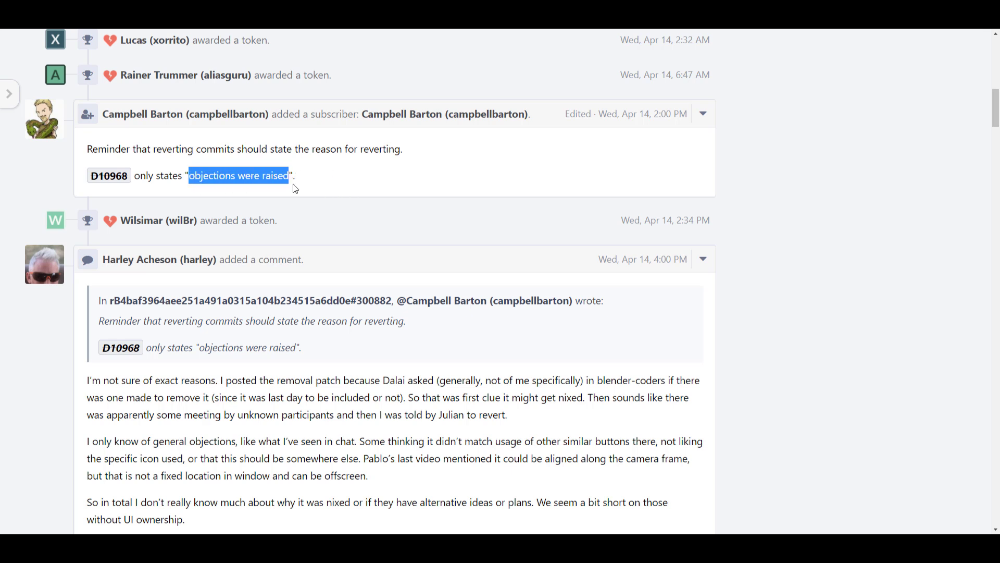
pyautogui.click(320, 176)
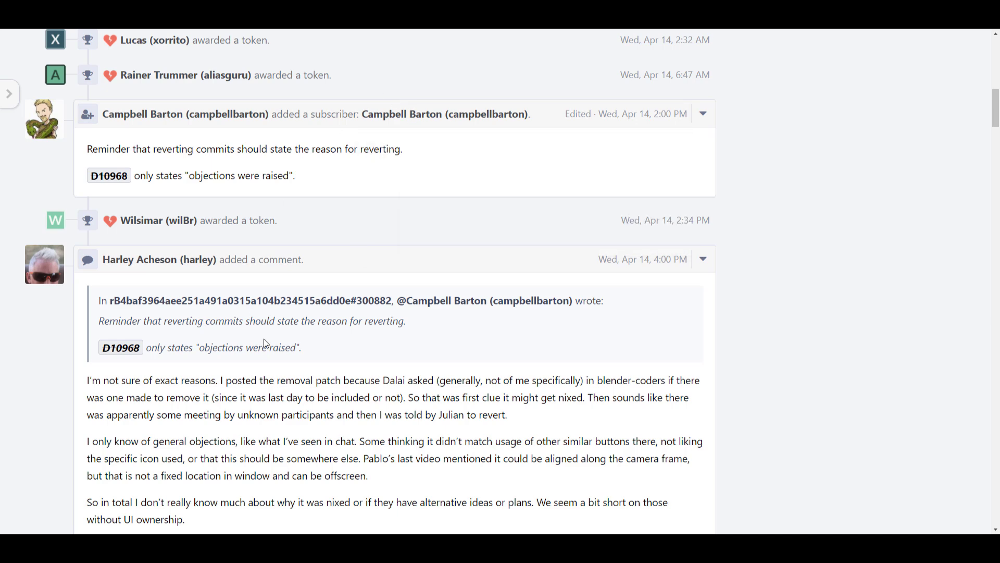
pyautogui.scroll(7, 328, 417)
pyautogui.scroll(3, 357, 387)
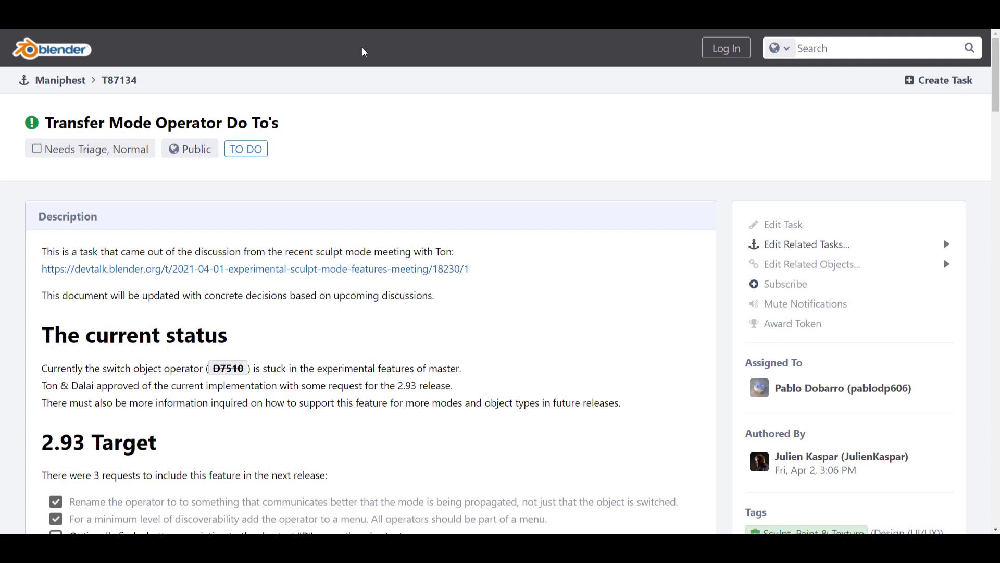
# Step: Read through task T87134's description and comments, scrolling down and back up
pyautogui.scroll(-3, 334, 219)
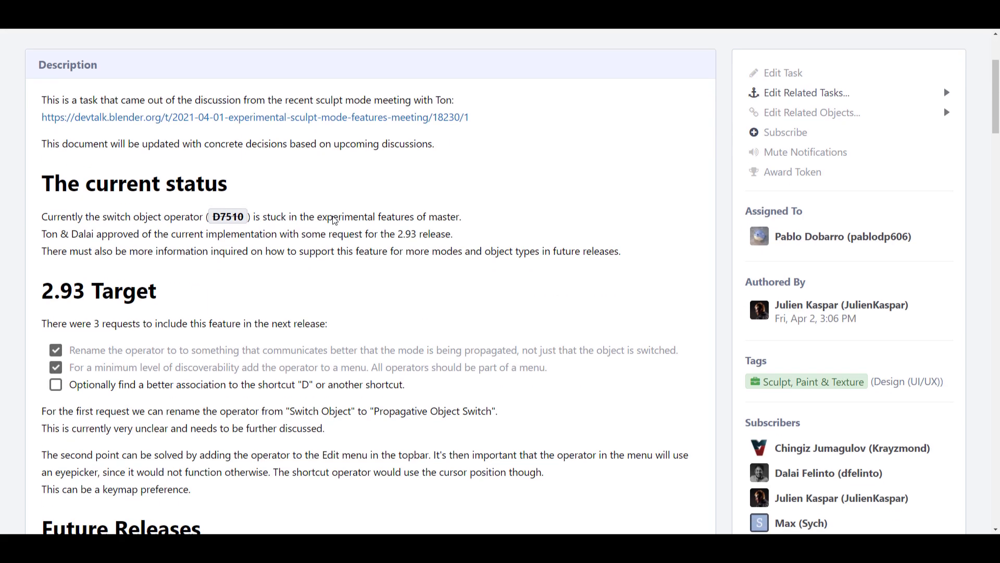
pyautogui.scroll(-7, 334, 220)
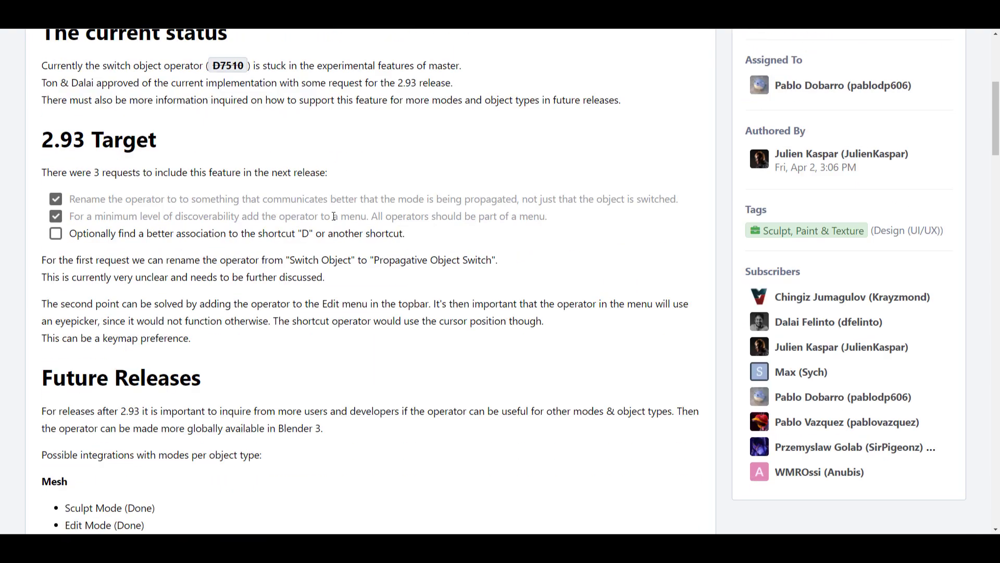
pyautogui.scroll(-4, 149, 161)
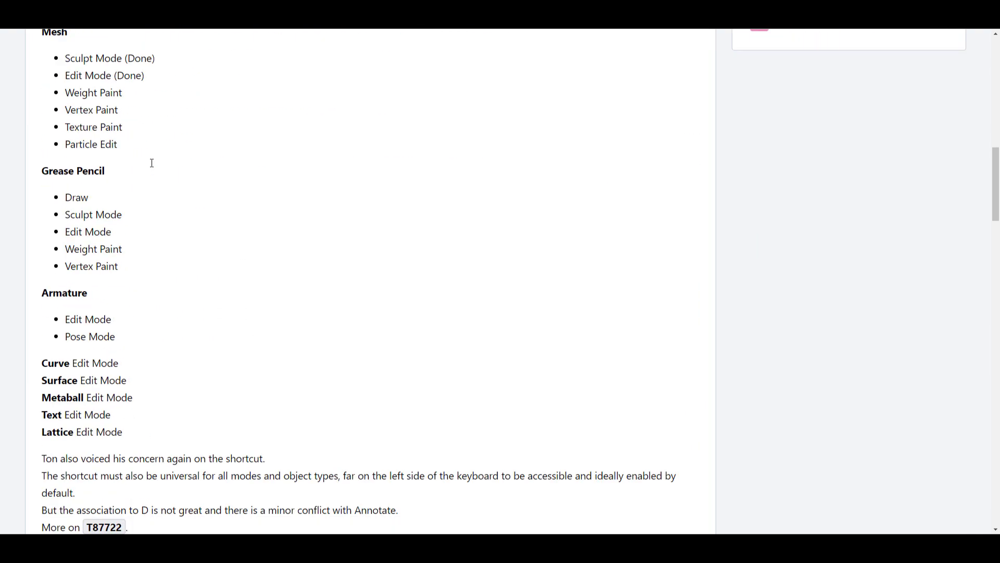
pyautogui.scroll(4, 127, 187)
pyautogui.scroll(-1, 128, 182)
pyautogui.scroll(1, 114, 186)
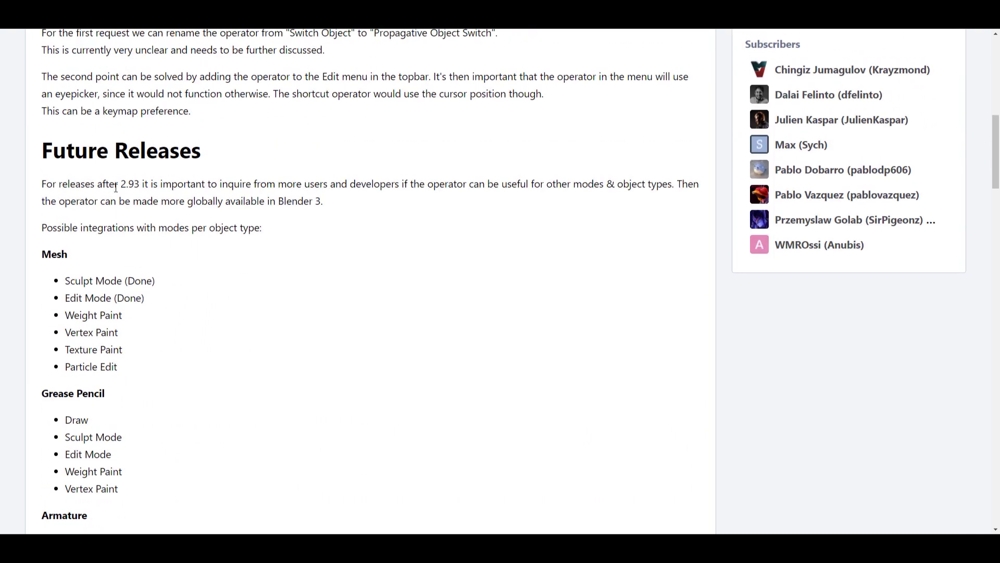
pyautogui.scroll(-19, 157, 195)
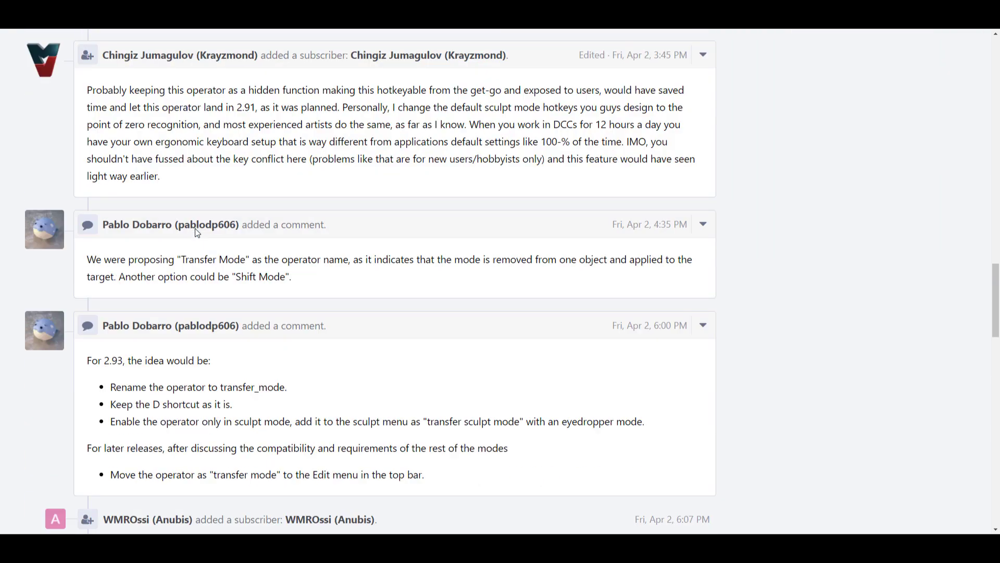
pyautogui.scroll(2, 195, 229)
pyautogui.scroll(3, 194, 229)
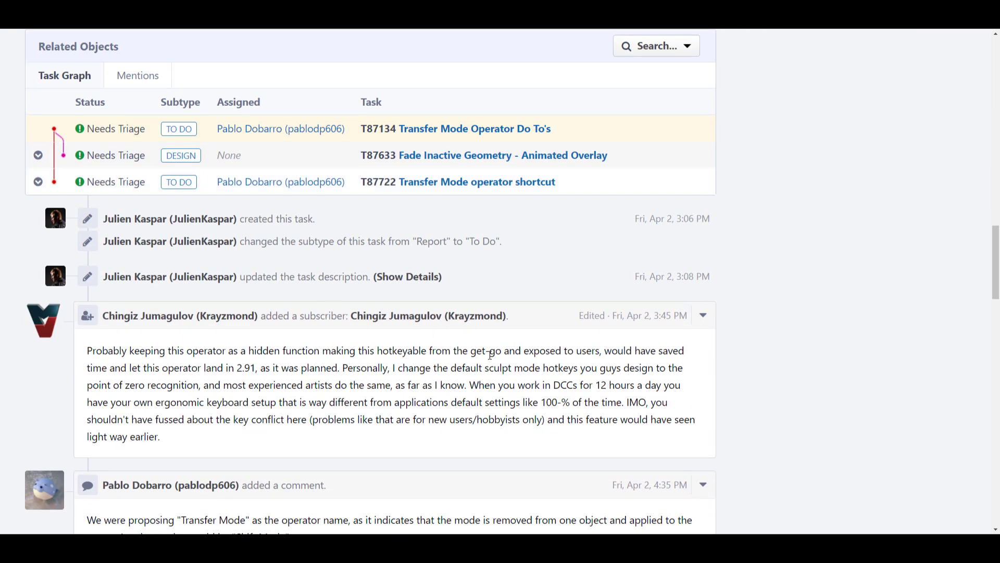
pyautogui.scroll(15, 495, 344)
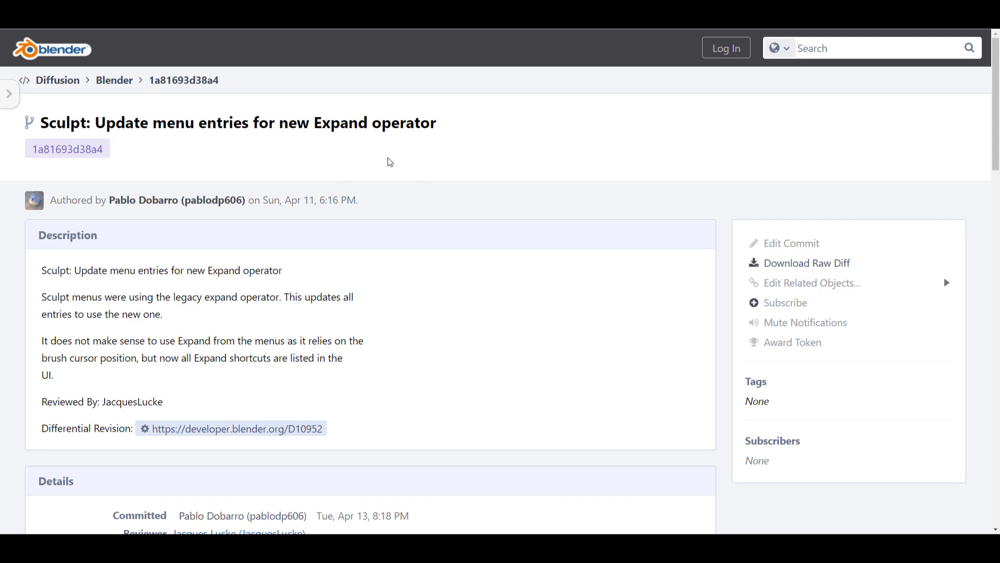
# Step: Look over the Expand operator commit 1a81693d38a4 page, scrolling down and back up
pyautogui.scroll(-3, 388, 160)
pyautogui.scroll(3, 299, 185)
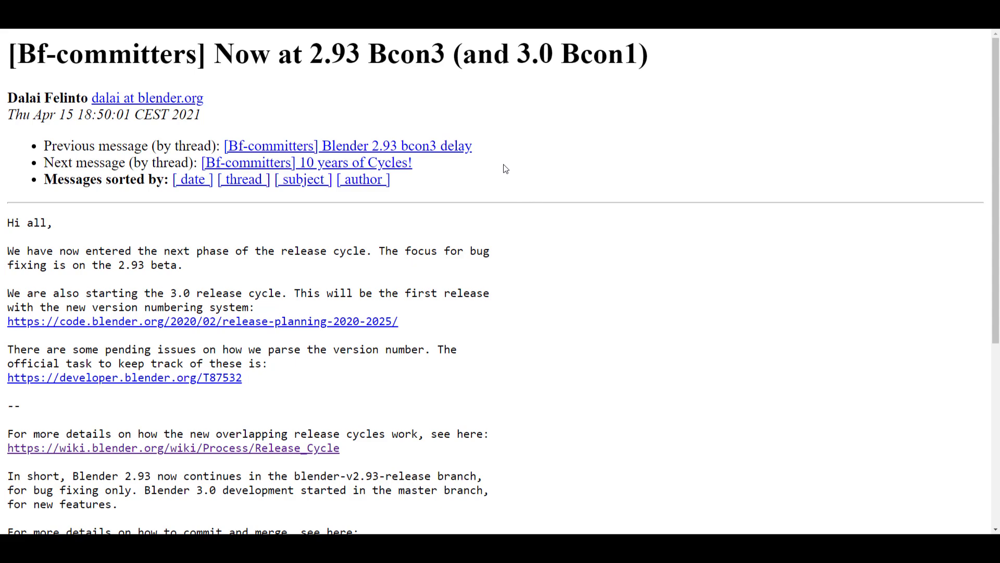
# Step: Skim the 'Now at 2.93 Bcon3 (and 3.0 Bcon1)' bf-committers announcement
pyautogui.scroll(-6, 504, 177)
pyautogui.scroll(6, 504, 177)
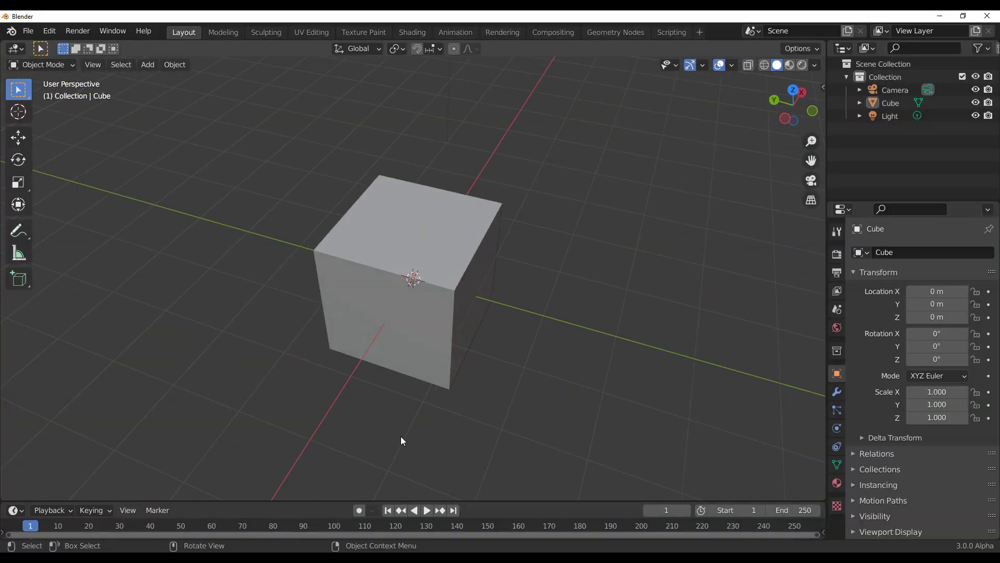
# Step: Orbit the viewport around the default cube to see its top face
pyautogui.scroll(-3, 401, 435)
pyautogui.scroll(4, 401, 436)
pyautogui.moveTo(453, 414); pyautogui.dragTo(379, 371, button='middle')
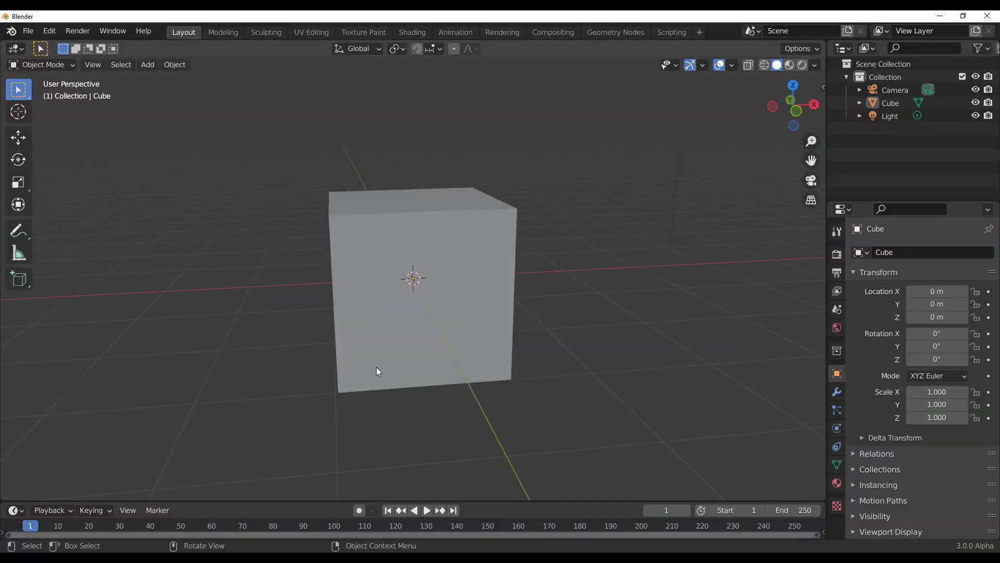
pyautogui.moveTo(292, 331); pyautogui.dragTo(256, 324, button='middle')
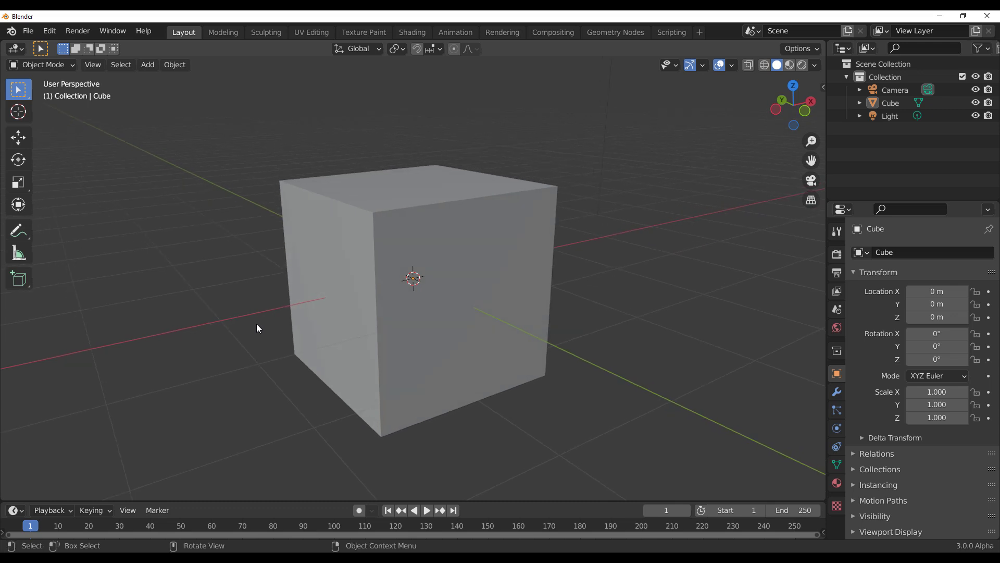
pyautogui.moveTo(461, 240); pyautogui.dragTo(430, 257, button='middle')
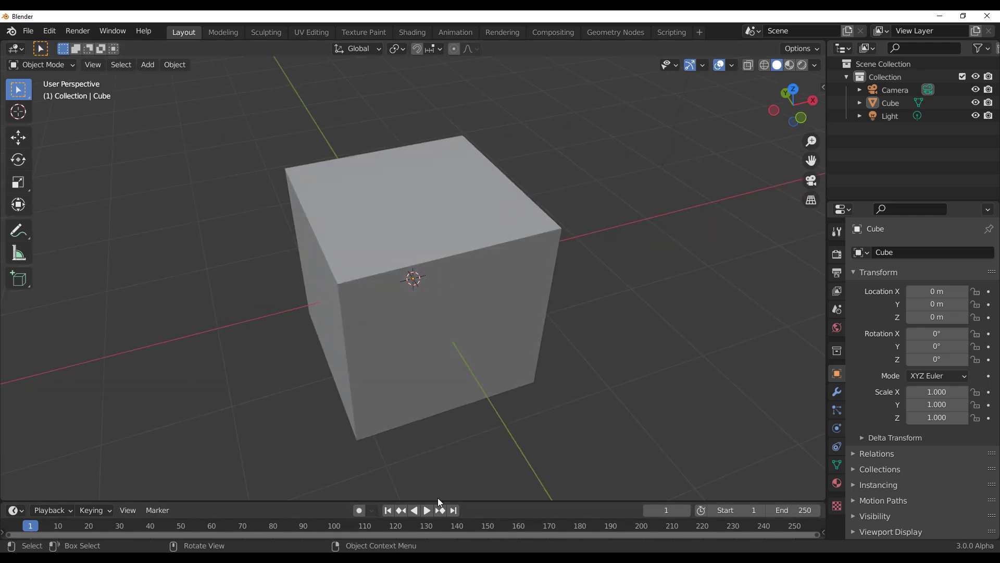
# Step: Merge the timeline into the 3D viewport with Join Areas from the border menu
pyautogui.moveTo(442, 500); pyautogui.dragTo(457, 322)
pyautogui.rightClick(456, 322)
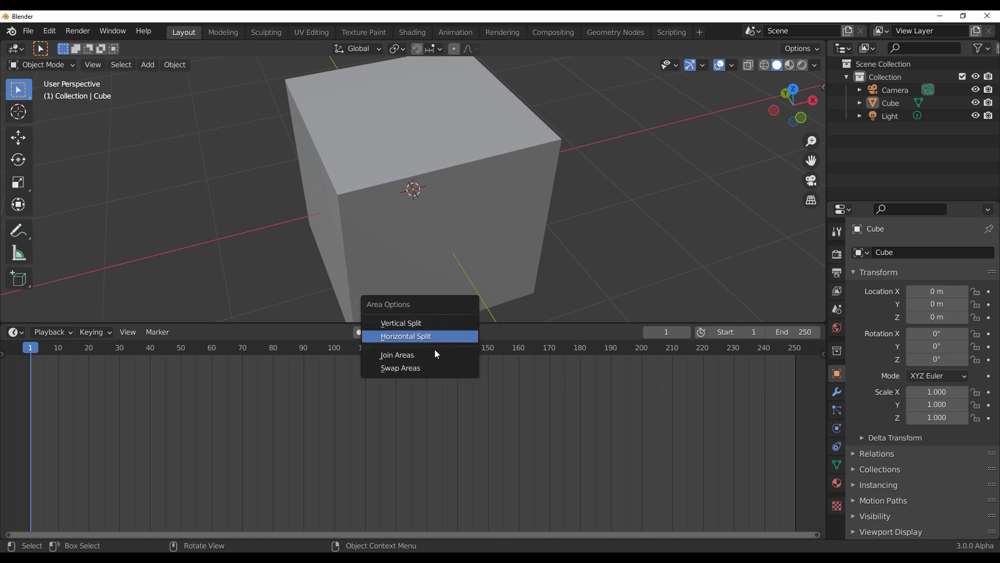
pyautogui.click(420, 354)
pyautogui.click(292, 529)
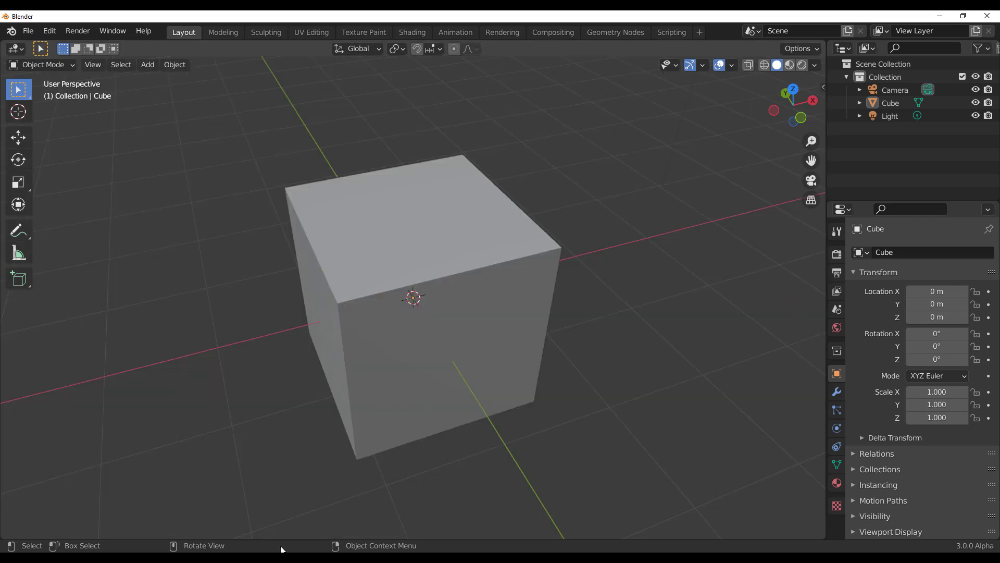
# Step: Switch to the Geometry Nodes workspace and resize its areas to enlarge the 3D view
pyautogui.click(622, 31)
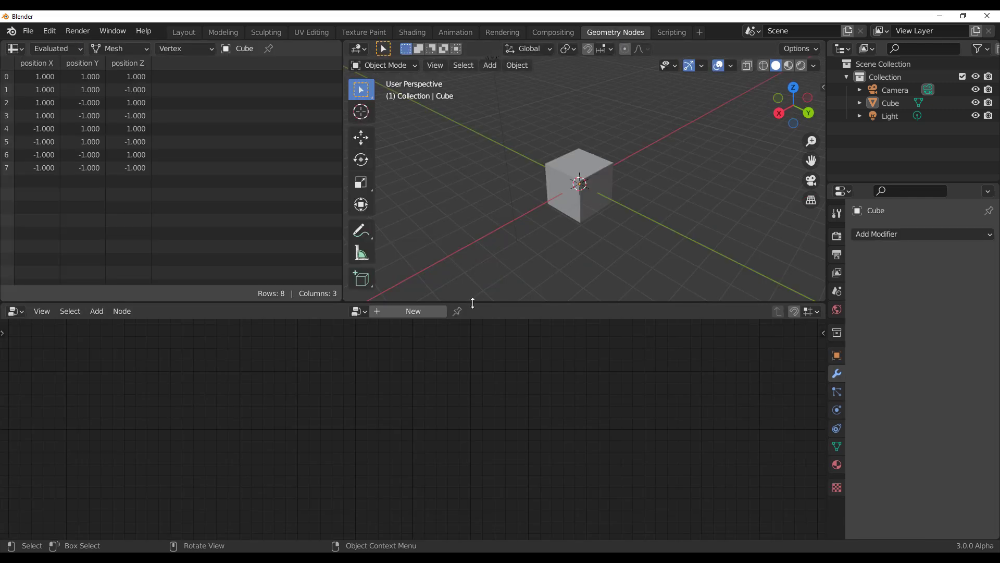
pyautogui.moveTo(473, 303); pyautogui.dragTo(461, 399)
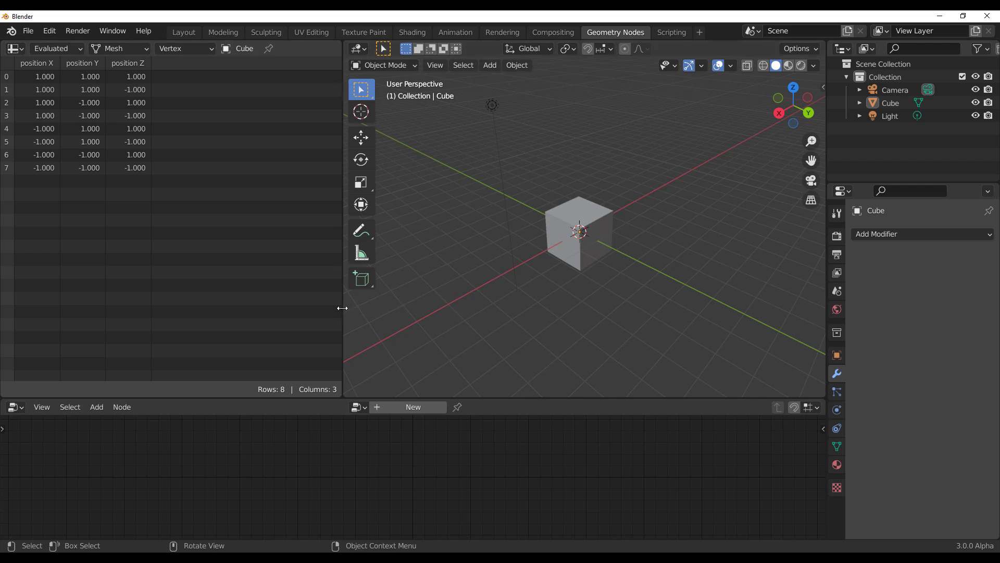
pyautogui.moveTo(342, 308); pyautogui.dragTo(215, 308)
pyautogui.moveTo(359, 399); pyautogui.dragTo(360, 315)
pyautogui.moveTo(402, 313); pyautogui.dragTo(521, 271, button='middle')
# Step: Select the cube and give it a new Geometry Nodes tree
pyautogui.click(528, 191)
pyautogui.click(400, 322)
pyautogui.scroll(3, 365, 416)
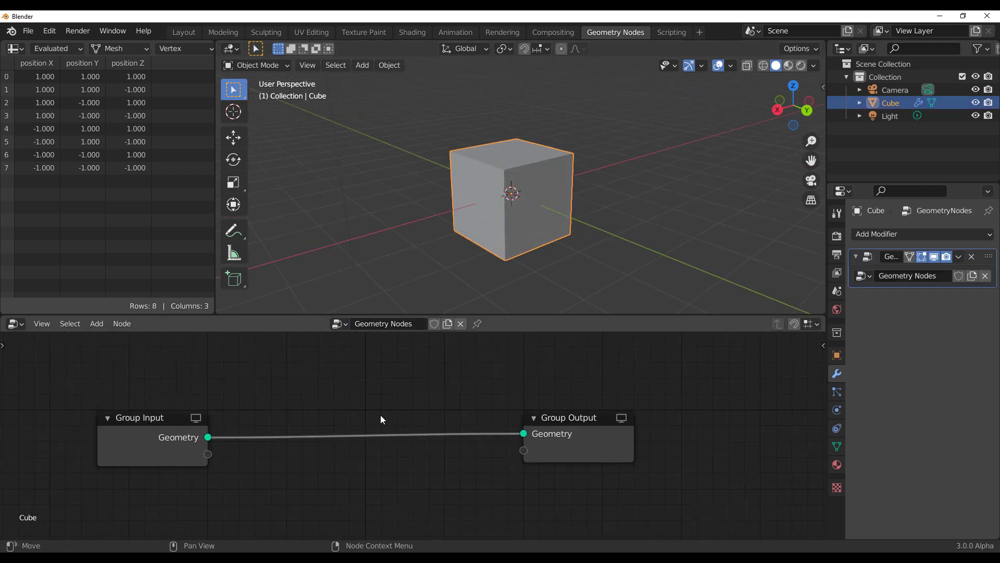
# Step: Add a UV Sphere node below Group Input via Shift+A search
pyautogui.hotkey('shift', 'a')
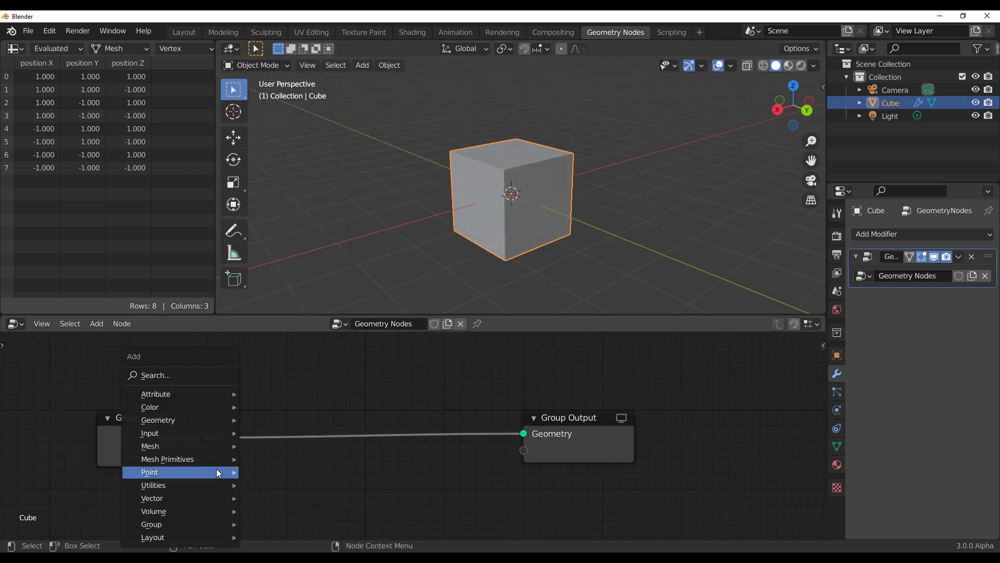
pyautogui.click(202, 380)
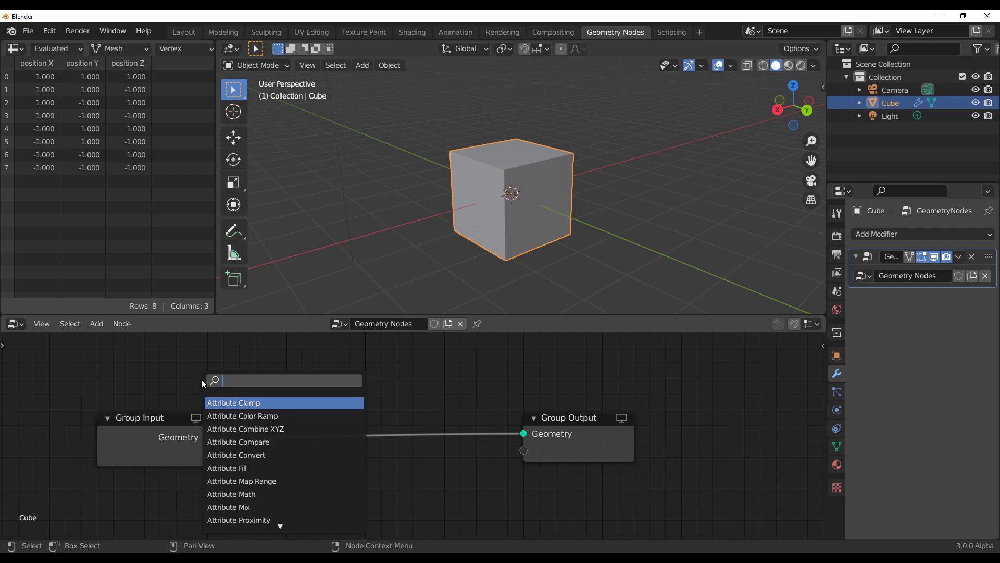
pyautogui.write('sph')
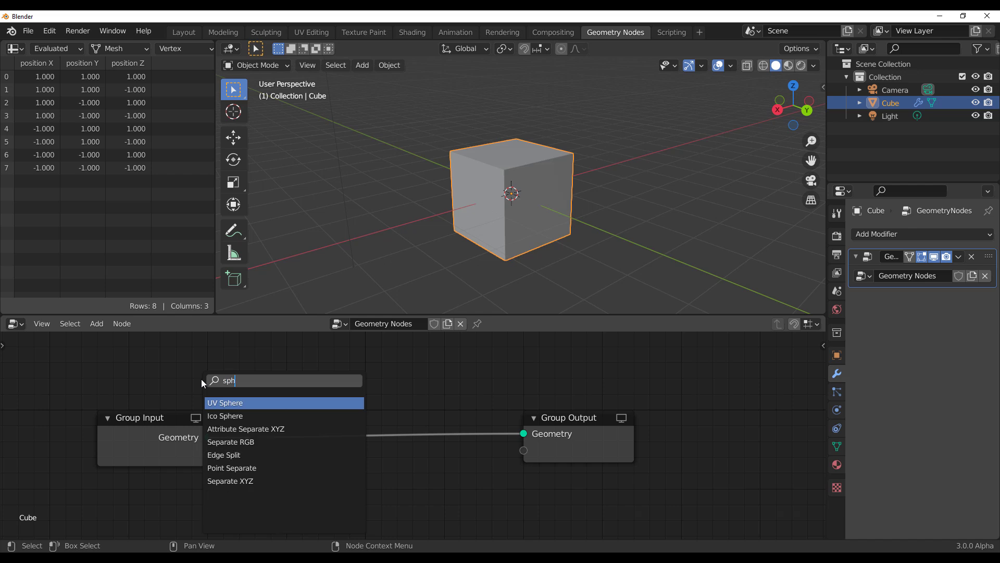
pyautogui.press('Return')
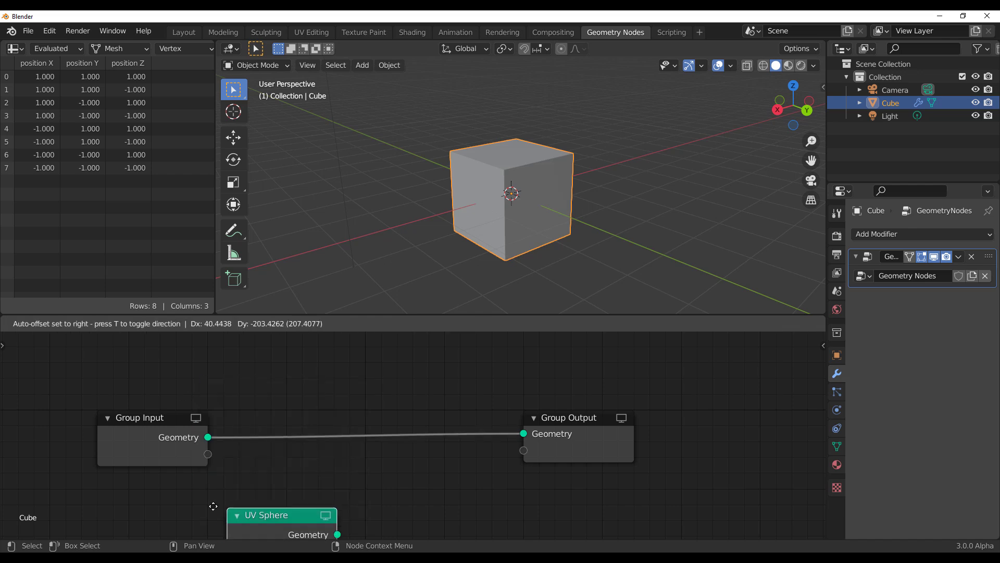
pyautogui.click(136, 477)
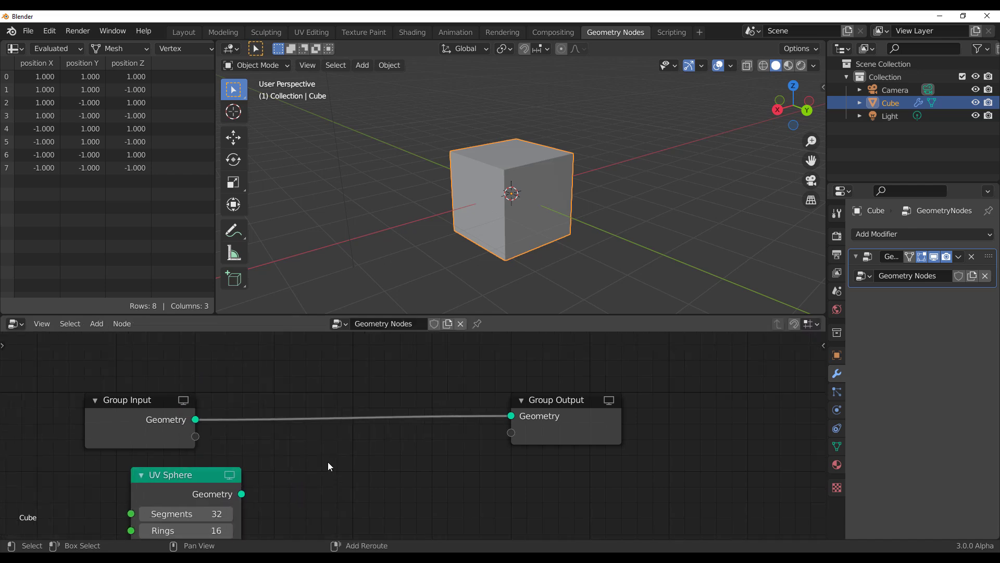
# Step: Add a Switch node via search and drop it onto the geometry link
pyautogui.hotkey('shift', 'a')
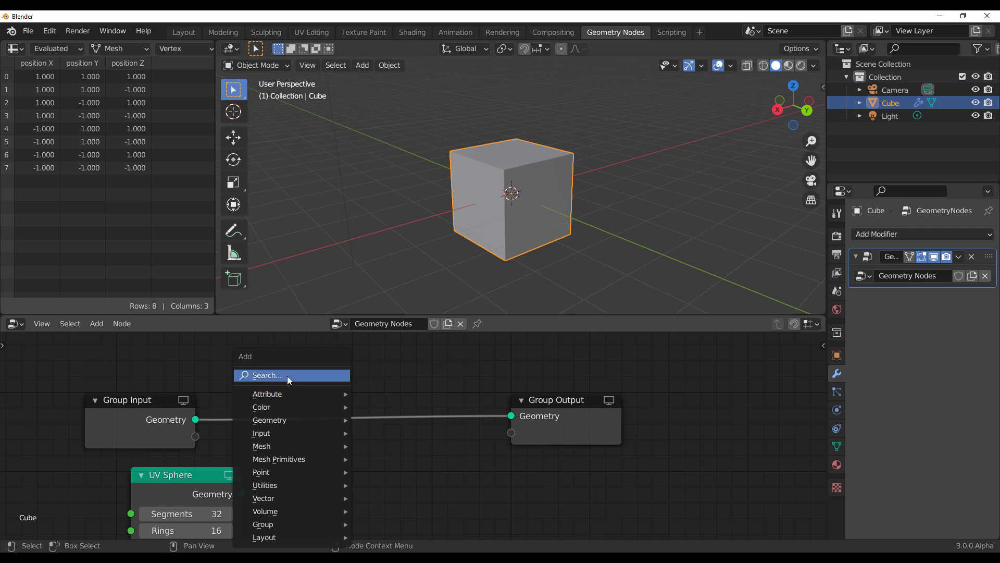
pyautogui.click(288, 376)
pyautogui.write('swi')
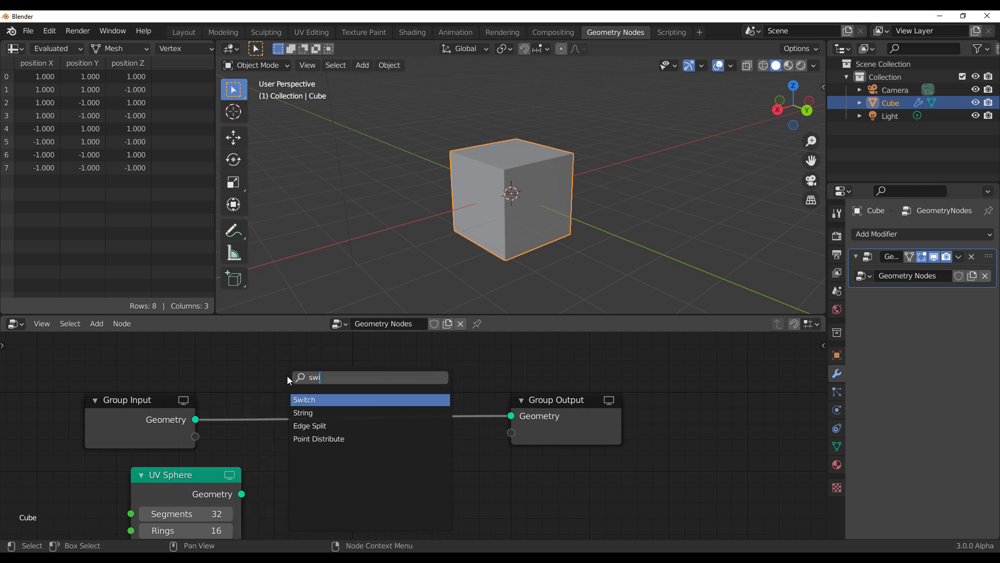
pyautogui.press('Return')
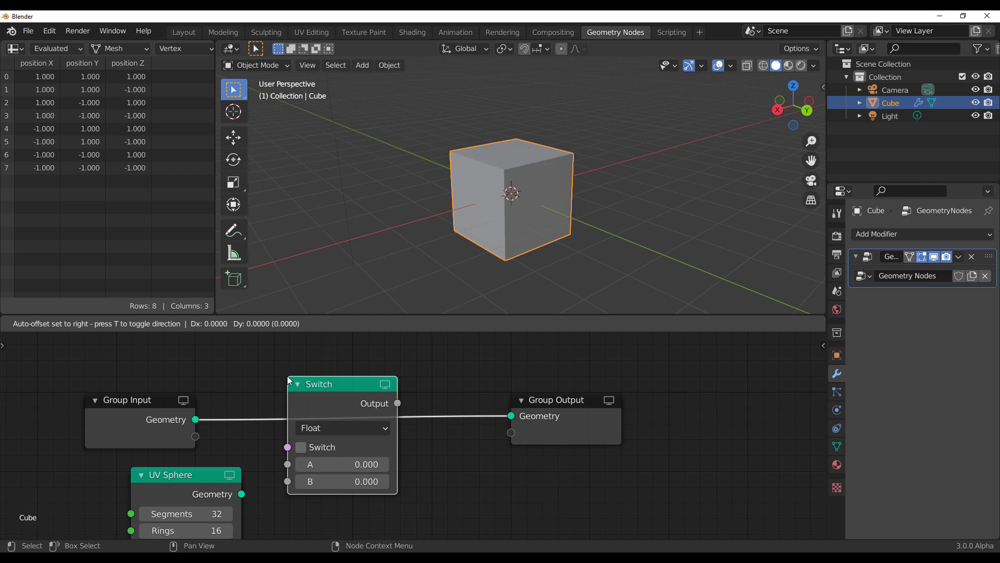
pyautogui.click(287, 376)
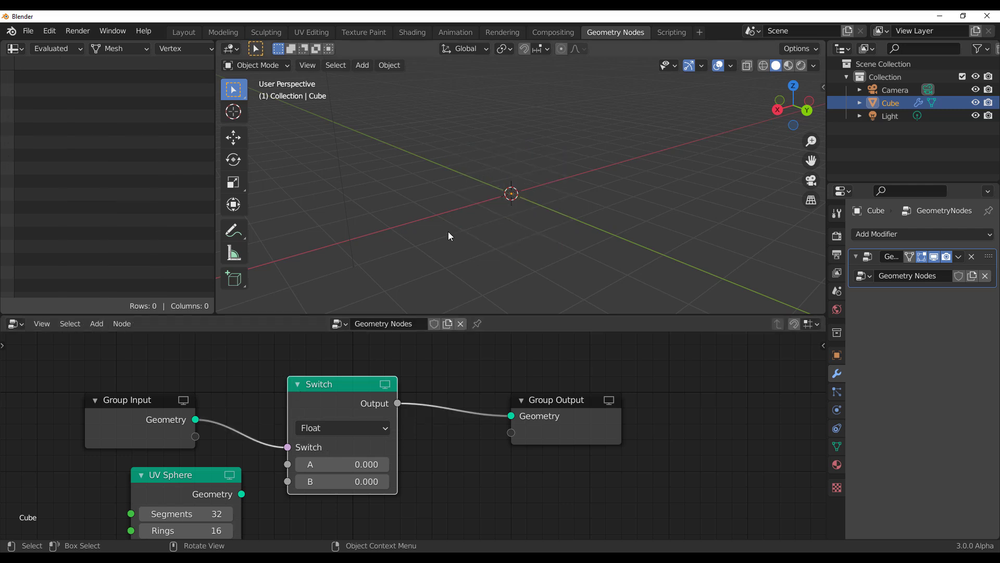
# Step: Detach the Group Input link from the Switch and bring up its data type menu
pyautogui.moveTo(452, 230); pyautogui.dragTo(510, 213, button='middle')
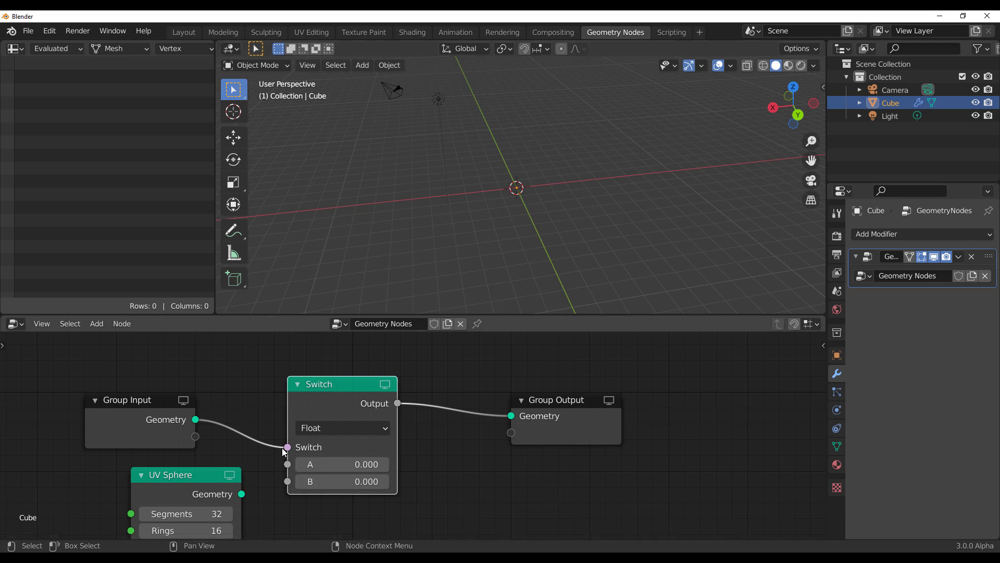
pyautogui.moveTo(288, 447); pyautogui.dragTo(243, 416)
pyautogui.moveTo(325, 396); pyautogui.dragTo(326, 396)
pyautogui.click(339, 426)
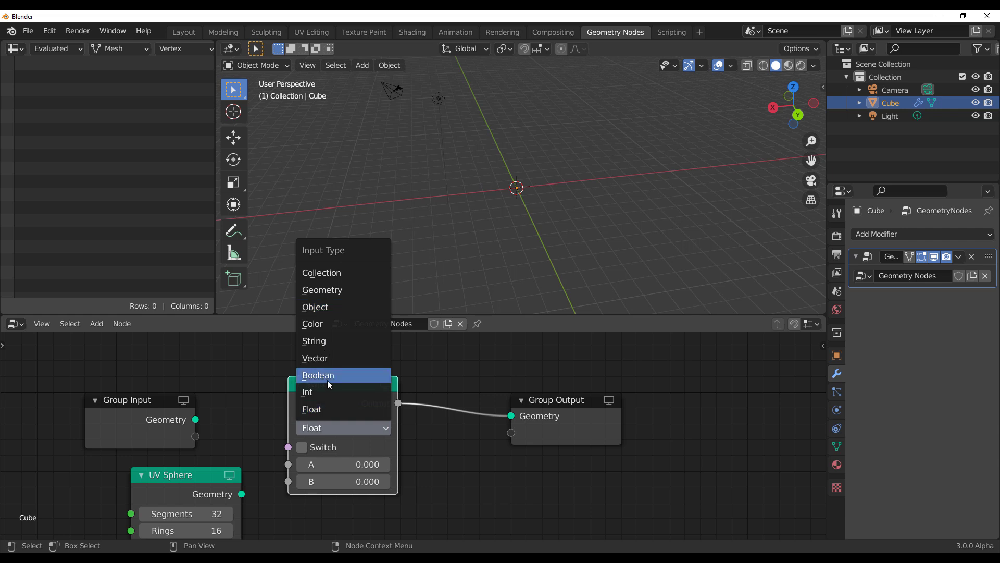
# Step: Set the Switch to Geometry, with Group Input on A, UV Sphere on B, and output to Group Output
pyautogui.click(334, 291)
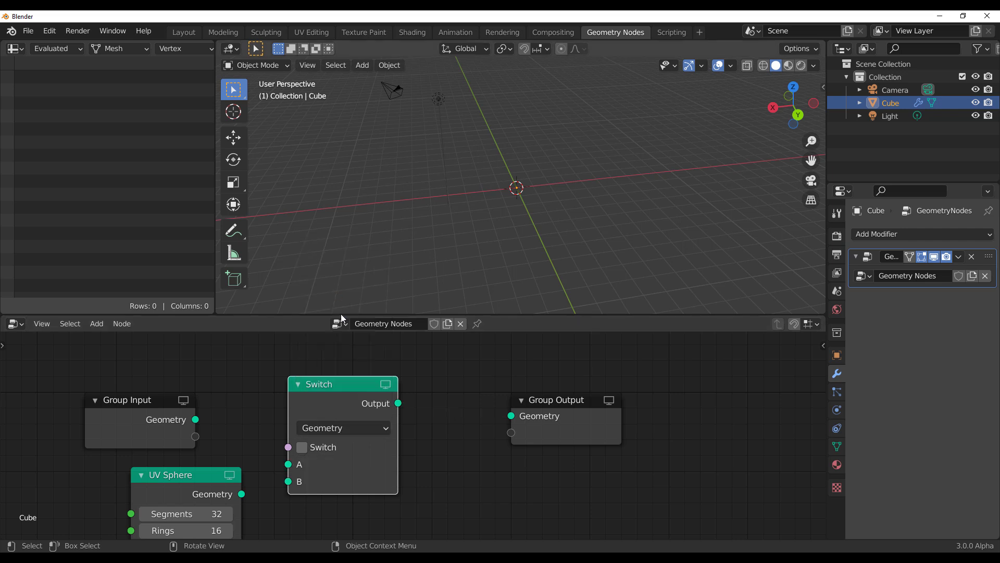
pyautogui.moveTo(241, 494); pyautogui.dragTo(290, 486)
pyautogui.moveTo(196, 420); pyautogui.dragTo(289, 464)
pyautogui.moveTo(399, 403); pyautogui.dragTo(513, 416)
# Step: Toggle the Switch between sphere and cube, leaving it off so the cube shows
pyautogui.click(302, 447)
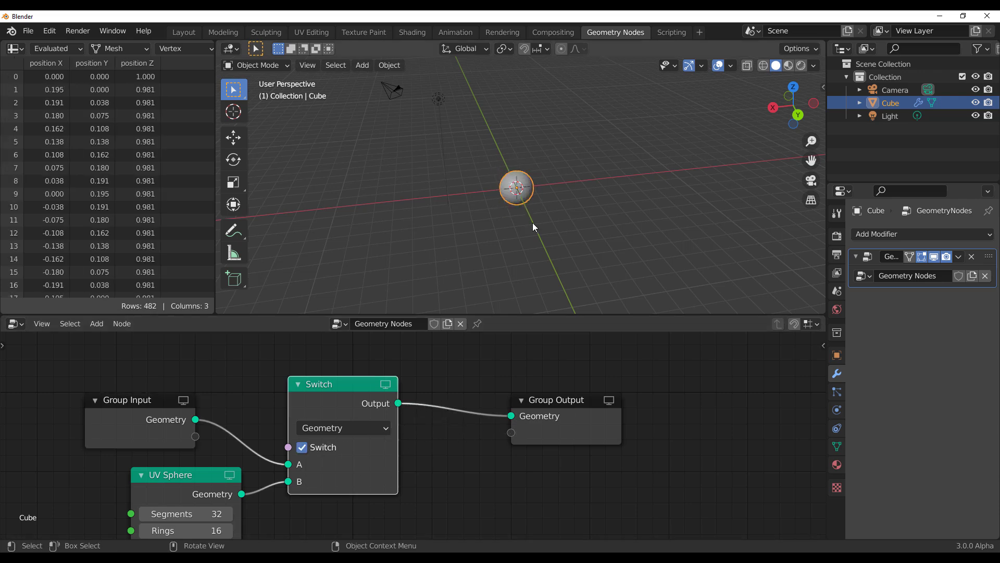
pyautogui.moveTo(533, 223); pyautogui.dragTo(426, 176, button='middle')
pyautogui.scroll(5, 480, 183)
pyautogui.moveTo(569, 196); pyautogui.dragTo(568, 194, button='middle')
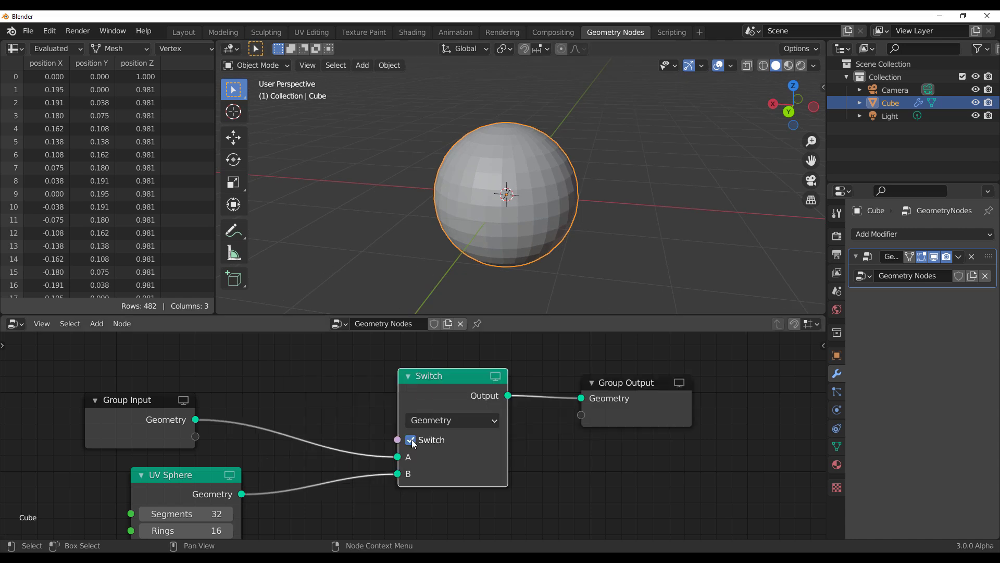
pyautogui.click(412, 440)
pyautogui.click(411, 439)
pyautogui.click(411, 440)
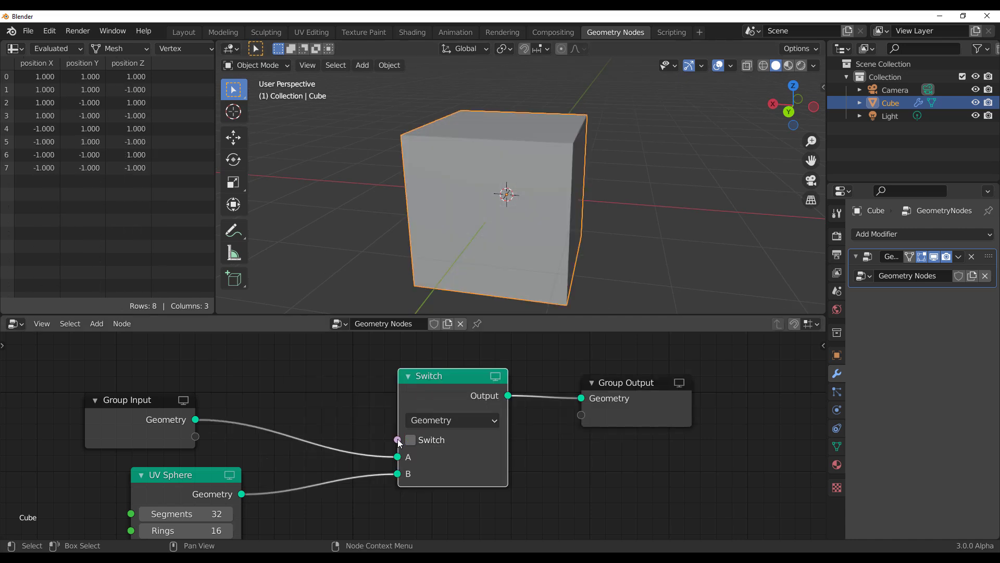
pyautogui.moveTo(397, 441); pyautogui.dragTo(192, 371)
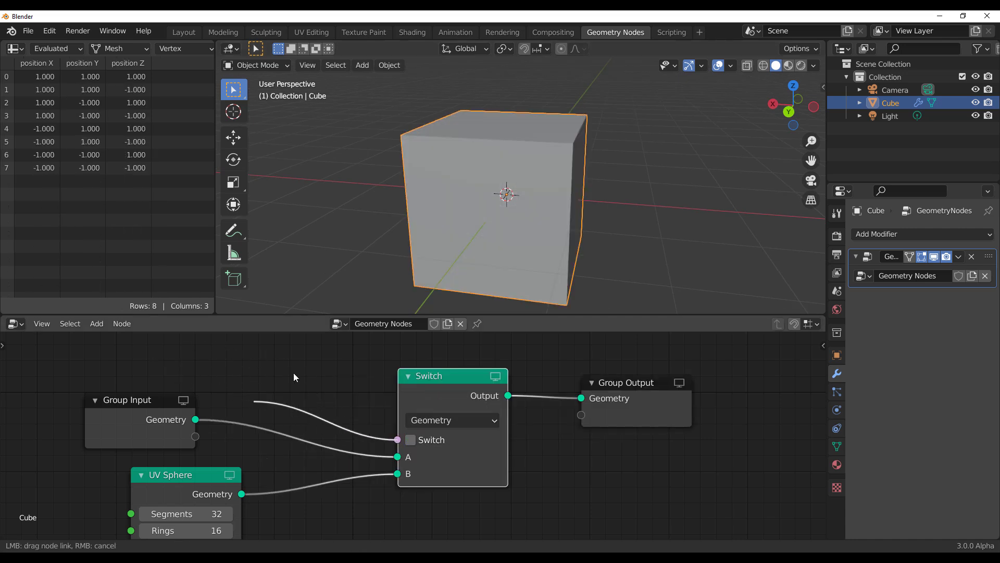
pyautogui.moveTo(250, 363); pyautogui.dragTo(250, 362)
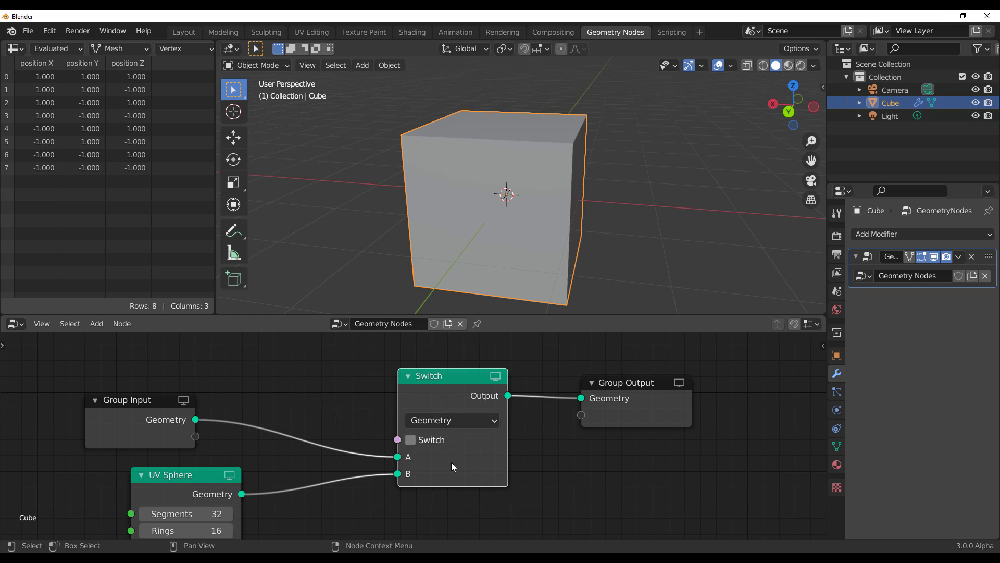
pyautogui.moveTo(511, 68); pyautogui.dragTo(518, 202, button='middle')
# Step: Open the recent file Geo. Switch!.blend, discarding the unsaved scene
pyautogui.click(28, 31)
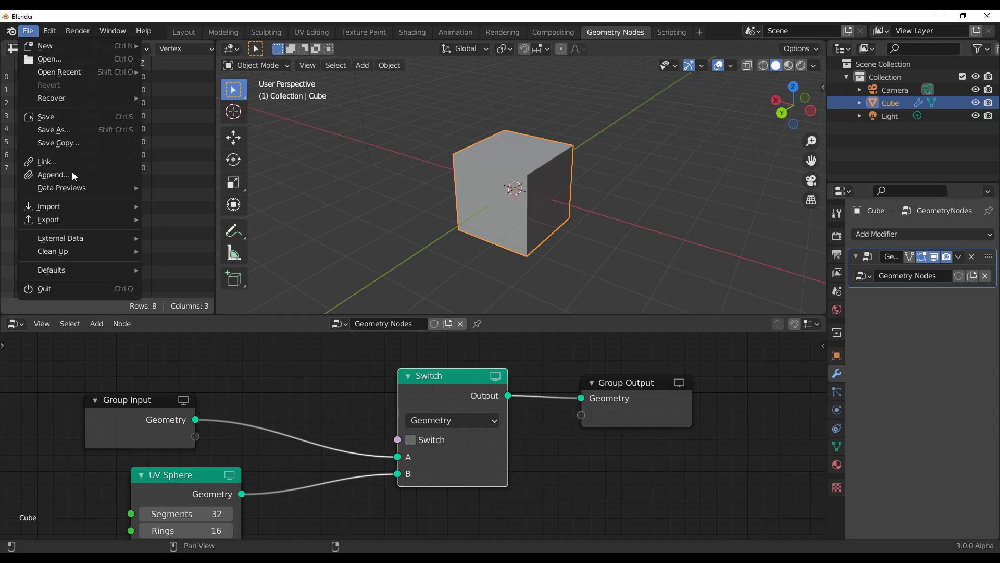
pyautogui.moveTo(78, 72)
pyautogui.click(252, 96)
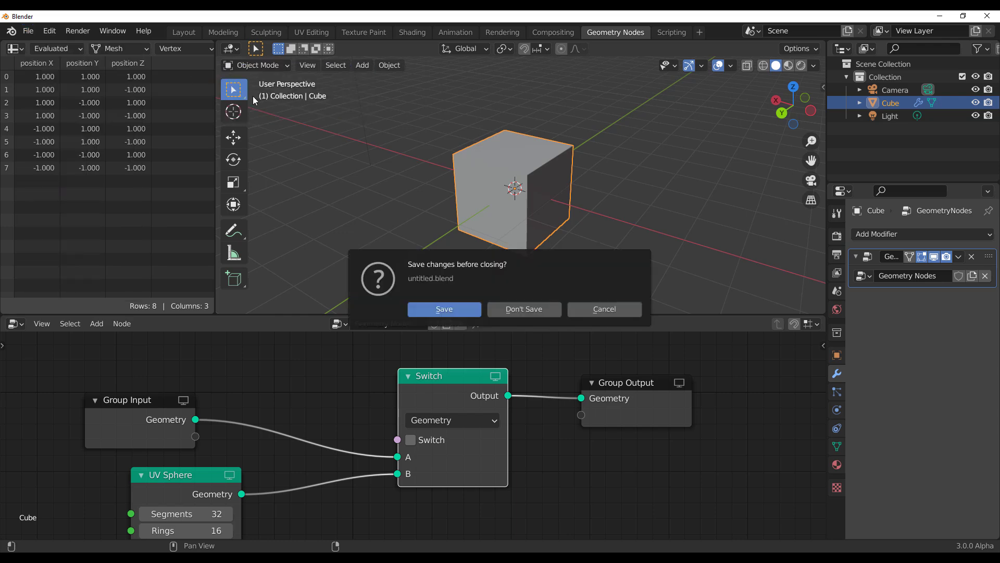
pyautogui.click(538, 311)
# Step: Orbit and zoom the viewport around the cut-up cube and the Suzanne disk
pyautogui.scroll(-2, 477, 405)
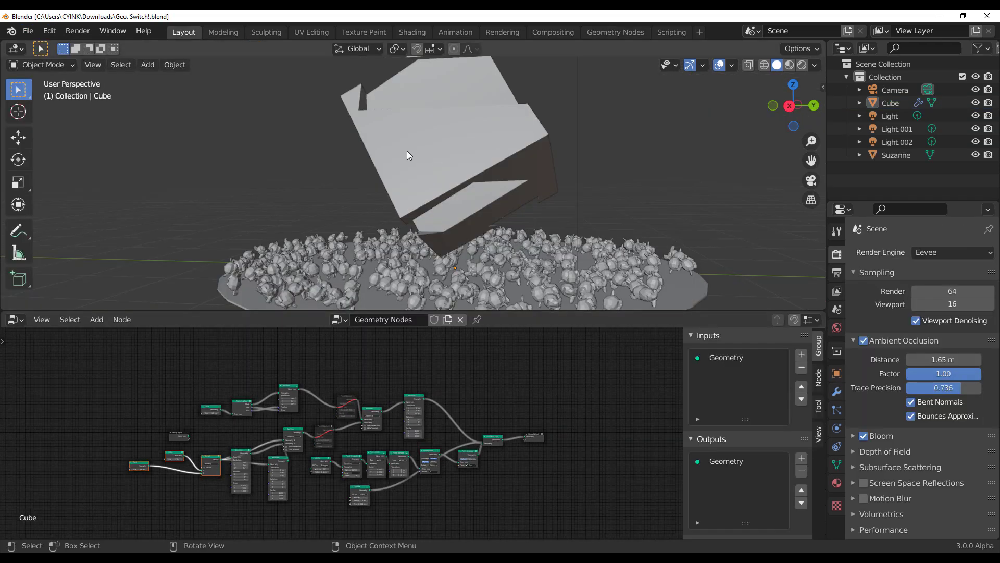
pyautogui.moveTo(407, 151); pyautogui.dragTo(464, 169, button='middle')
pyautogui.scroll(-6, 465, 175)
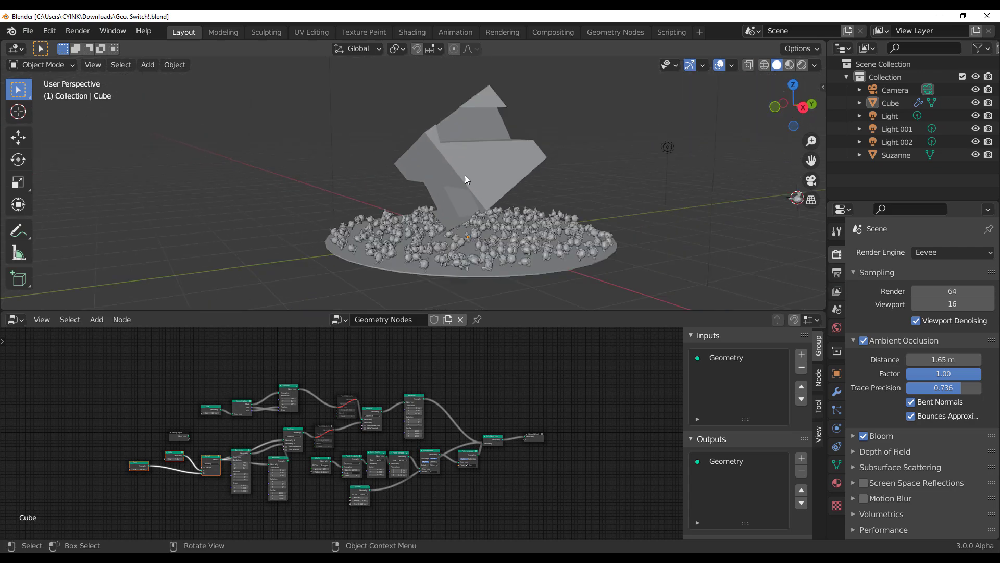
pyautogui.scroll(3, 508, 192)
pyautogui.moveTo(543, 211); pyautogui.dragTo(563, 235, button='middle')
pyautogui.scroll(2, 497, 470)
pyautogui.scroll(2, 423, 433)
pyautogui.scroll(4, 362, 451)
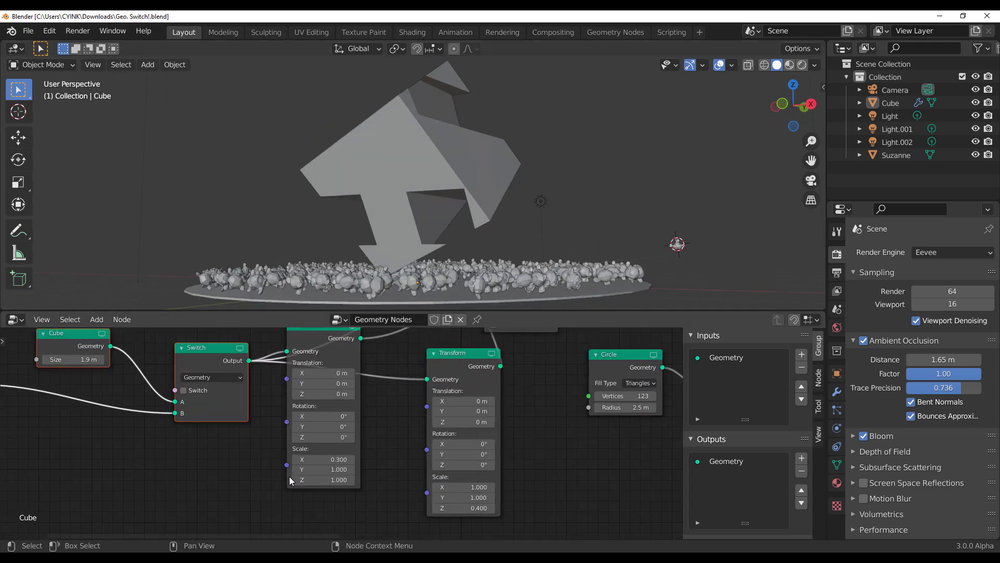
pyautogui.moveTo(749, 153); pyautogui.dragTo(454, 228, button='middle')
# Step: Pan the node tree to the second Cube node and tilt the view of the cube
pyautogui.scroll(-2, 177, 458)
pyautogui.moveTo(177, 458); pyautogui.dragTo(334, 482, button='middle')
pyautogui.moveTo(471, 204); pyautogui.dragTo(350, 230, button='middle')
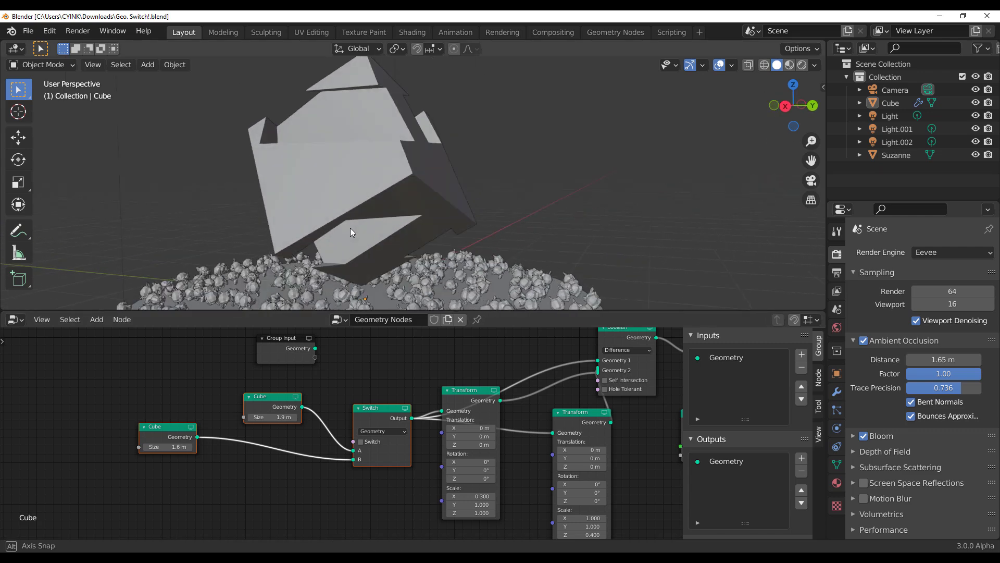
pyautogui.scroll(2, 351, 499)
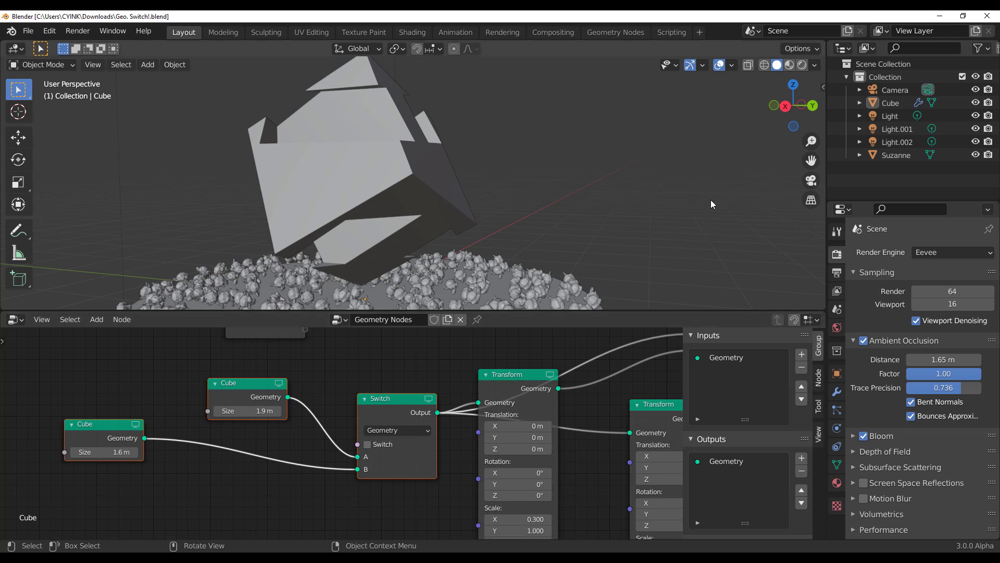
# Step: Collapse the Ambient Occlusion settings and toggle the Switch to compare the two cubes
pyautogui.click(853, 342)
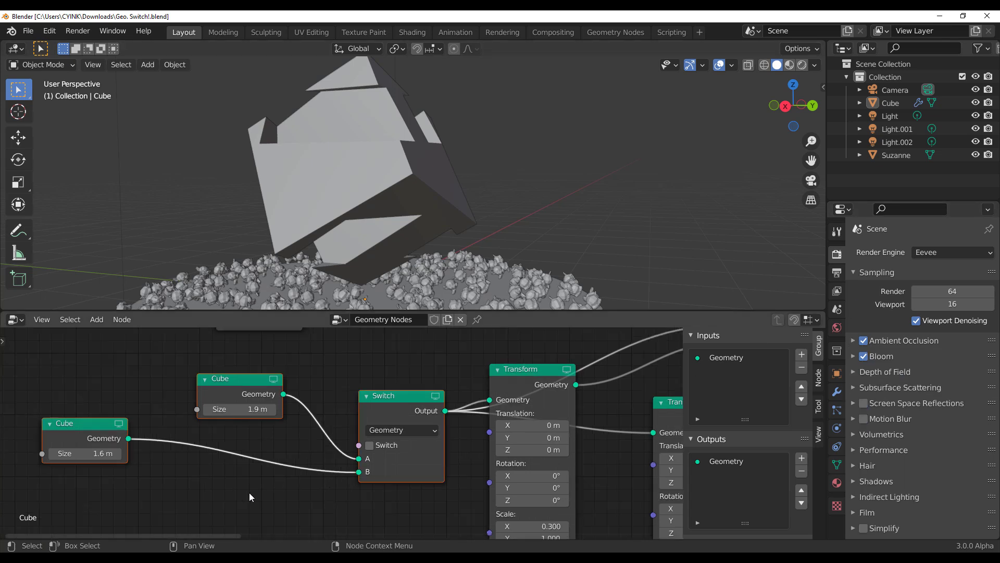
pyautogui.scroll(1, 249, 492)
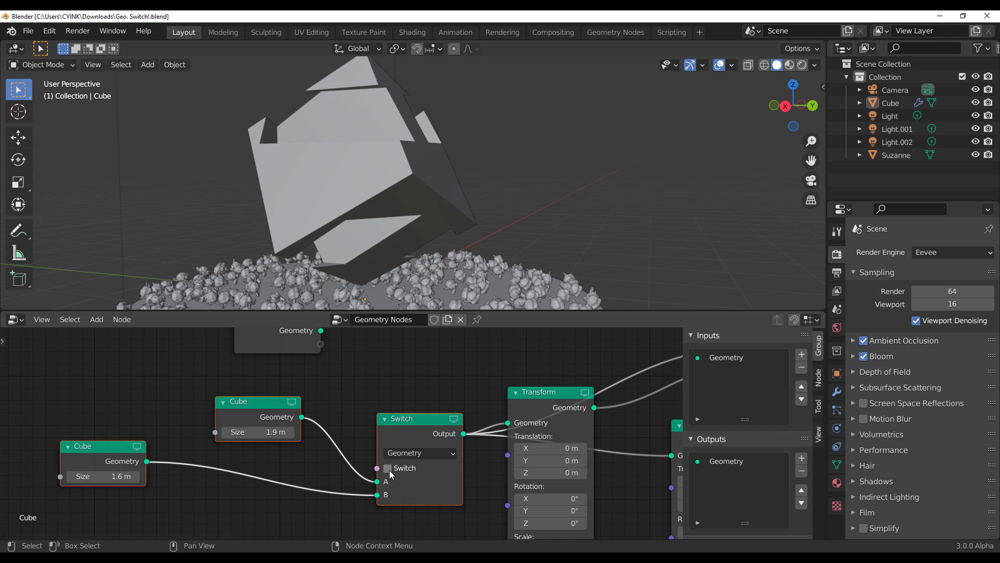
pyautogui.click(389, 468)
pyautogui.click(388, 469)
pyautogui.click(388, 469)
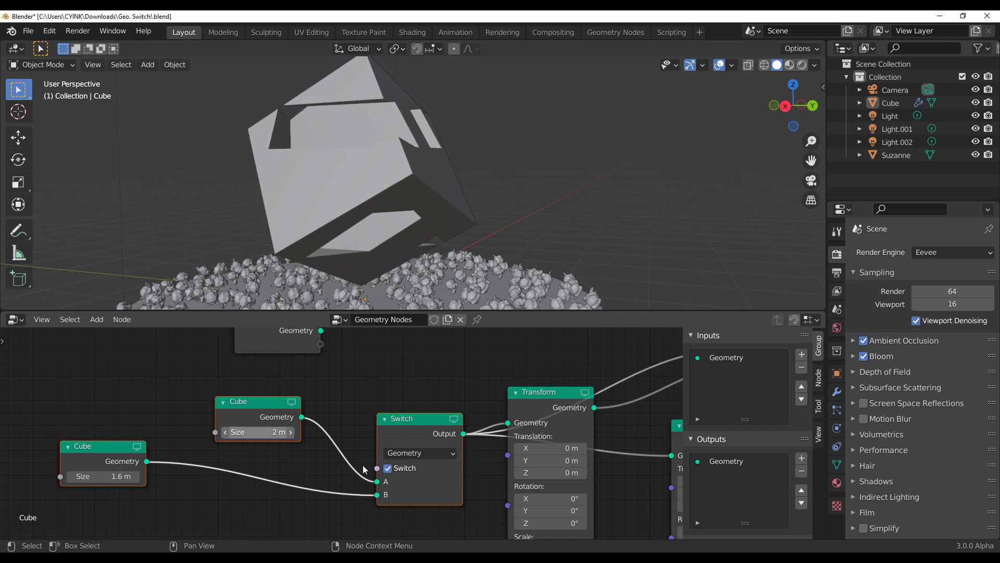
# Step: Move the Boolean node, switch to the other cube and shrink its Size from 2 m to 1.4 m
pyautogui.moveTo(116, 477); pyautogui.dragTo(119, 477)
pyautogui.moveTo(463, 371); pyautogui.dragTo(485, 365)
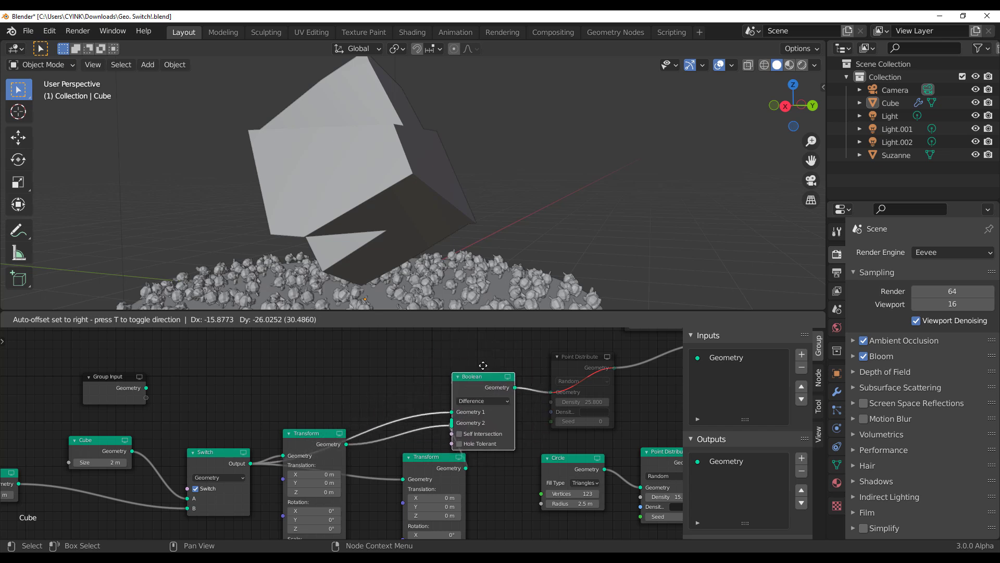
pyautogui.moveTo(104, 495); pyautogui.dragTo(245, 498, button='middle')
pyautogui.scroll(2, 245, 499)
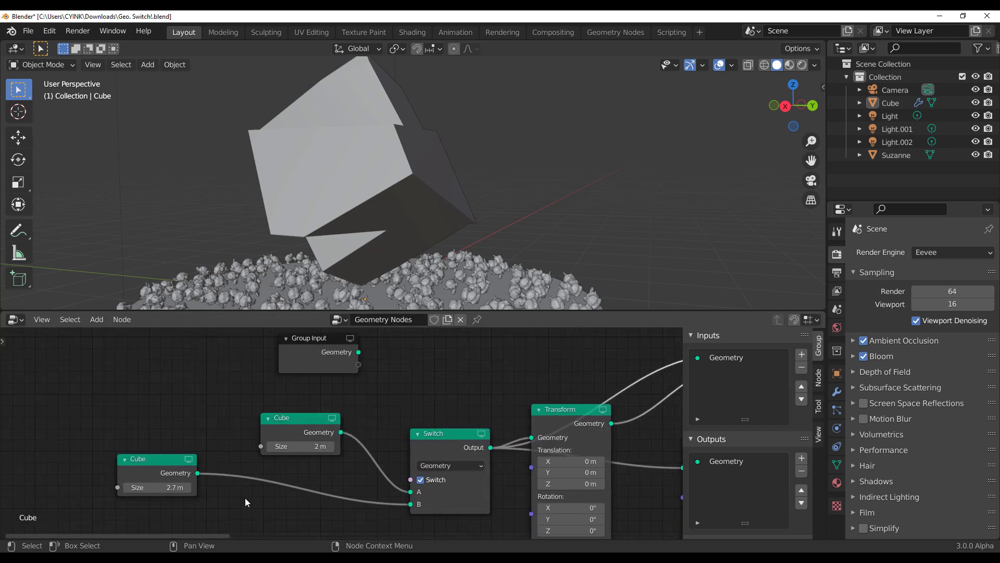
pyautogui.click(421, 479)
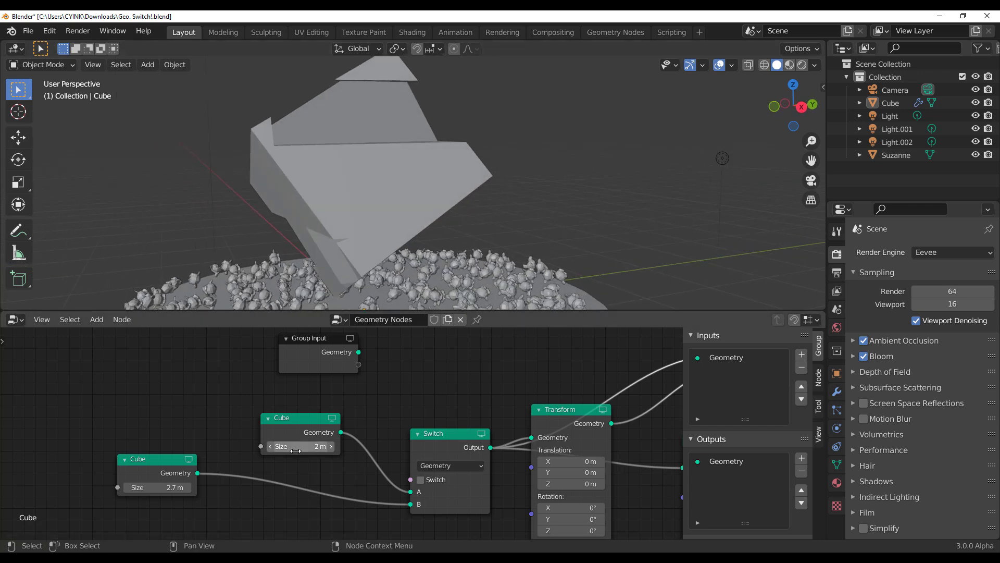
pyautogui.moveTo(302, 446); pyautogui.dragTo(277, 446)
# Step: Raise the second Transform node's Scale Z to 1.200
pyautogui.scroll(-3, 598, 498)
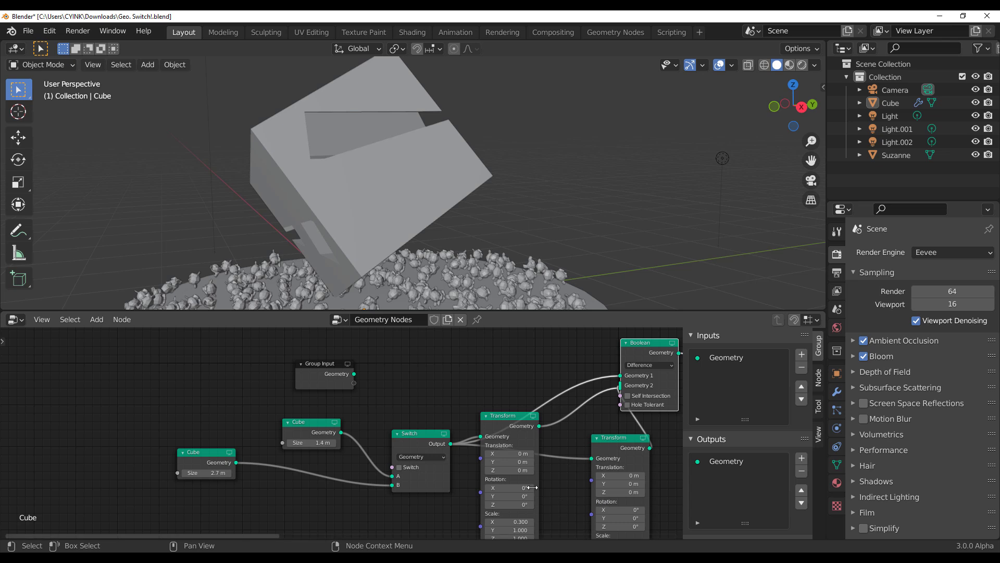
pyautogui.moveTo(599, 498); pyautogui.dragTo(580, 468, button='middle')
pyautogui.scroll(3, 500, 451)
pyautogui.moveTo(499, 451); pyautogui.dragTo(323, 509, button='middle')
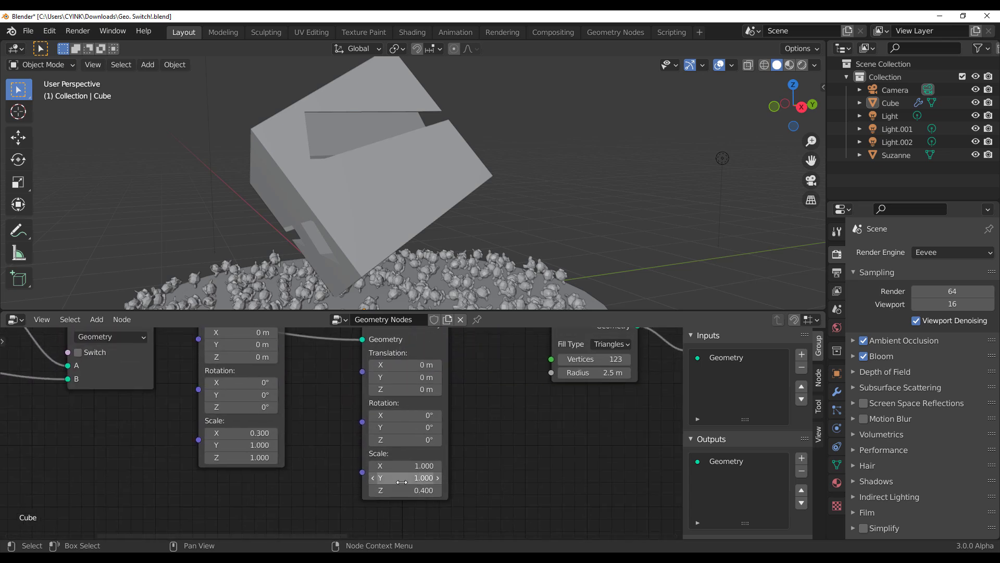
pyautogui.moveTo(401, 491); pyautogui.dragTo(376, 490)
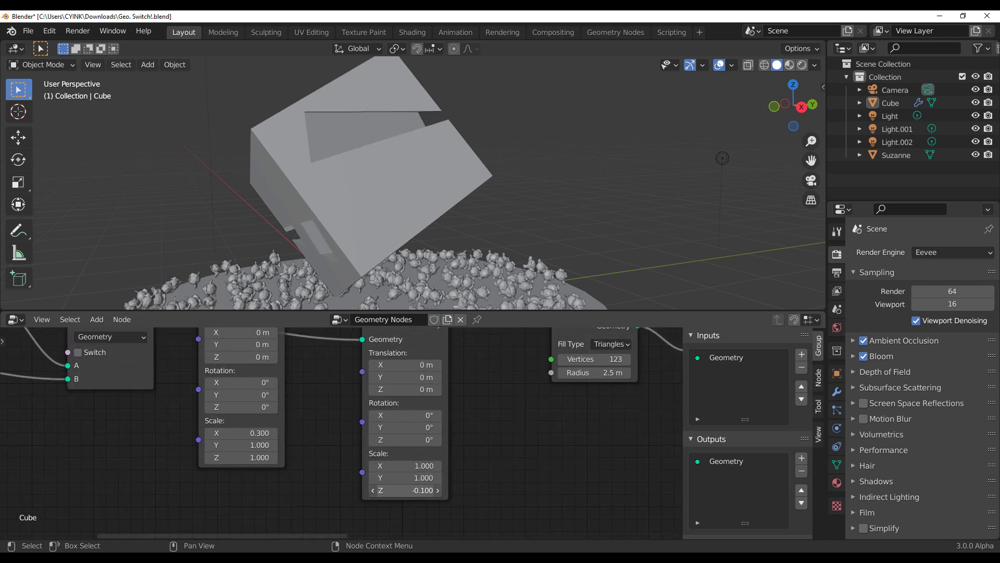
# Step: Set the Cube node's Size to 1.7 m and orbit around the reshaped cut cube
pyautogui.moveTo(163, 445); pyautogui.dragTo(395, 537, button='middle')
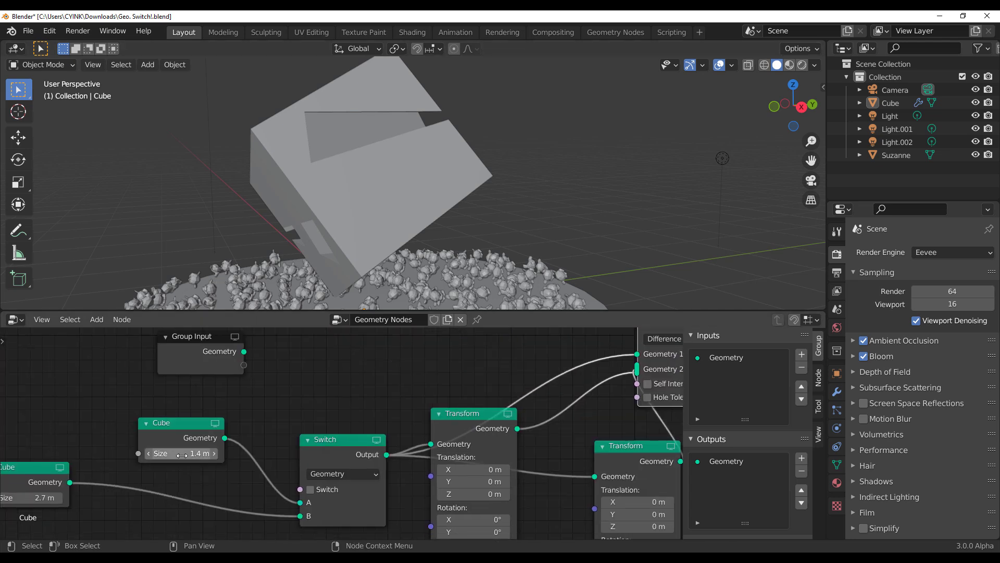
pyautogui.moveTo(156, 453)
pyautogui.mouseDown()
pyautogui.moveTo(172, 454)
pyautogui.moveTo(161, 453)
pyautogui.mouseUp()
pyautogui.moveTo(224, 245); pyautogui.dragTo(414, 186, button='middle')
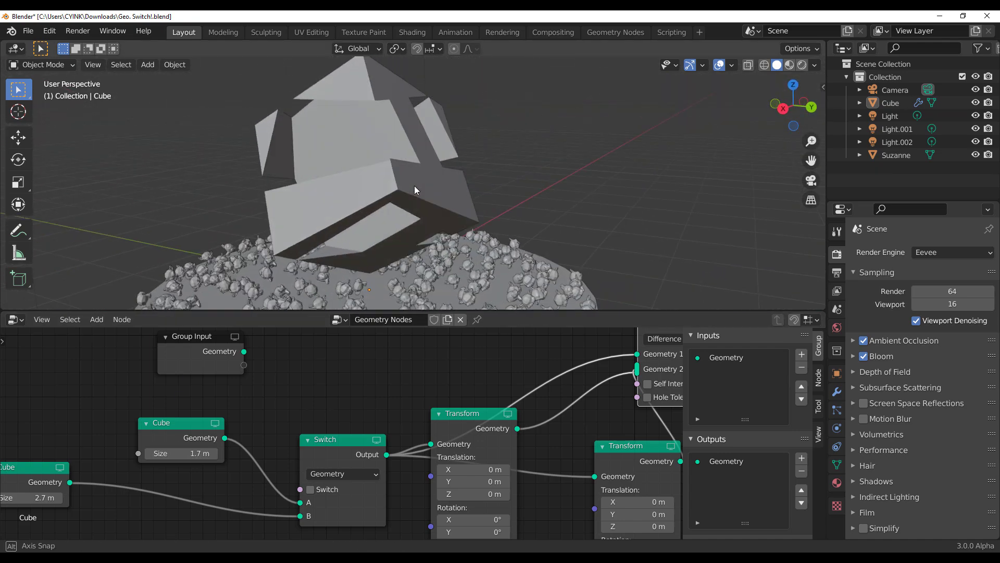
pyautogui.scroll(-5, 414, 186)
pyautogui.scroll(-2, 427, 417)
# Step: Bring the Cube node into view and vary its Size while watching the cut
pyautogui.scroll(-2, 441, 445)
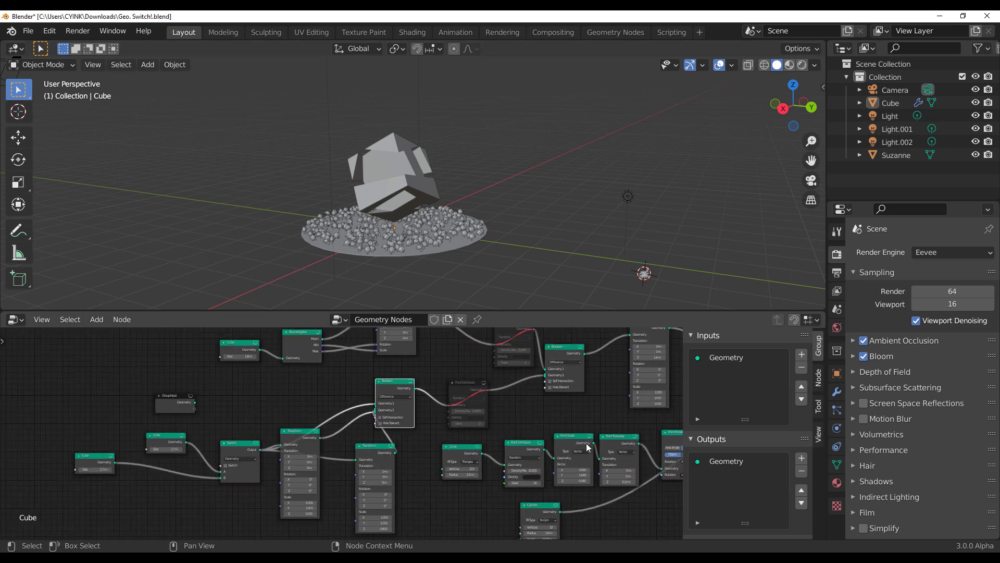
pyautogui.moveTo(441, 445); pyautogui.dragTo(349, 475, button='middle')
pyautogui.scroll(3, 295, 469)
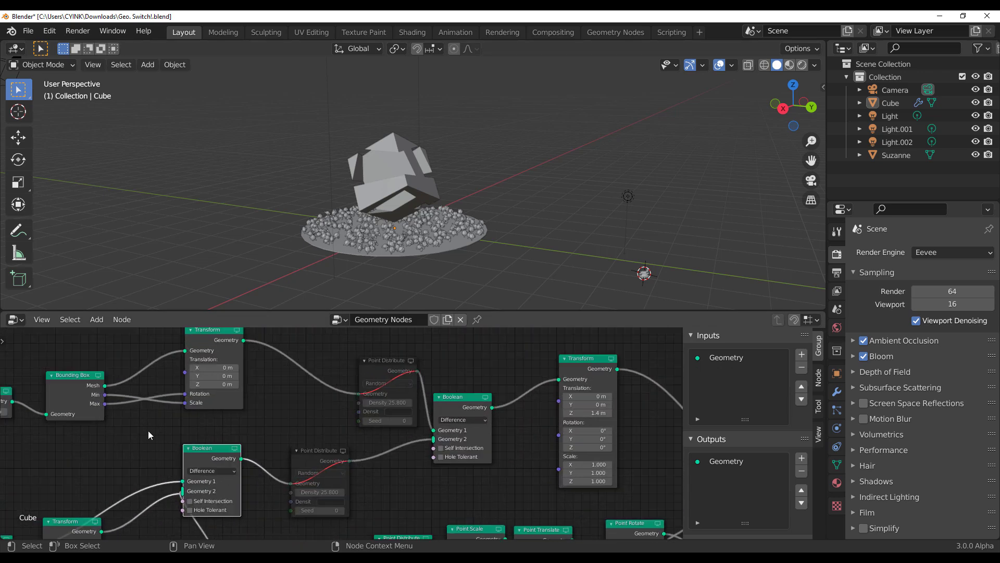
pyautogui.moveTo(148, 431); pyautogui.dragTo(380, 448, button='middle')
pyautogui.scroll(3, 405, 184)
pyautogui.moveTo(434, 243); pyautogui.dragTo(277, 189, button='middle')
pyautogui.scroll(1, 204, 470)
pyautogui.scroll(2, 132, 423)
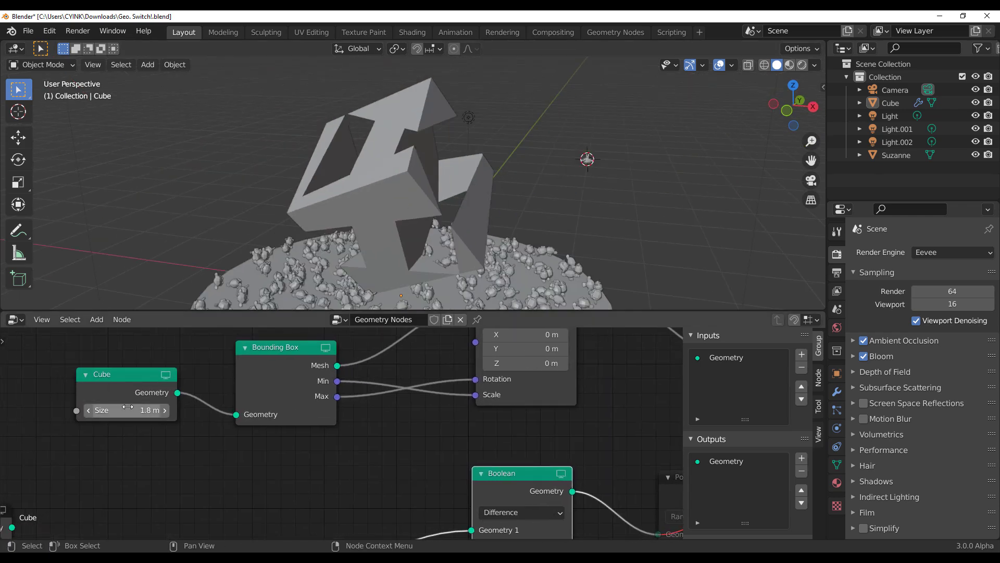
pyautogui.moveTo(125, 410)
pyautogui.mouseDown()
pyautogui.moveTo(104, 410)
pyautogui.moveTo(156, 410)
pyautogui.moveTo(110, 410)
pyautogui.moveTo(120, 410)
pyautogui.mouseUp()
# Step: Try Cube node Sizes of 1.5 m and 3.7 m while orbiting the cut cube
pyautogui.moveTo(312, 421); pyautogui.dragTo(219, 475, button='middle')
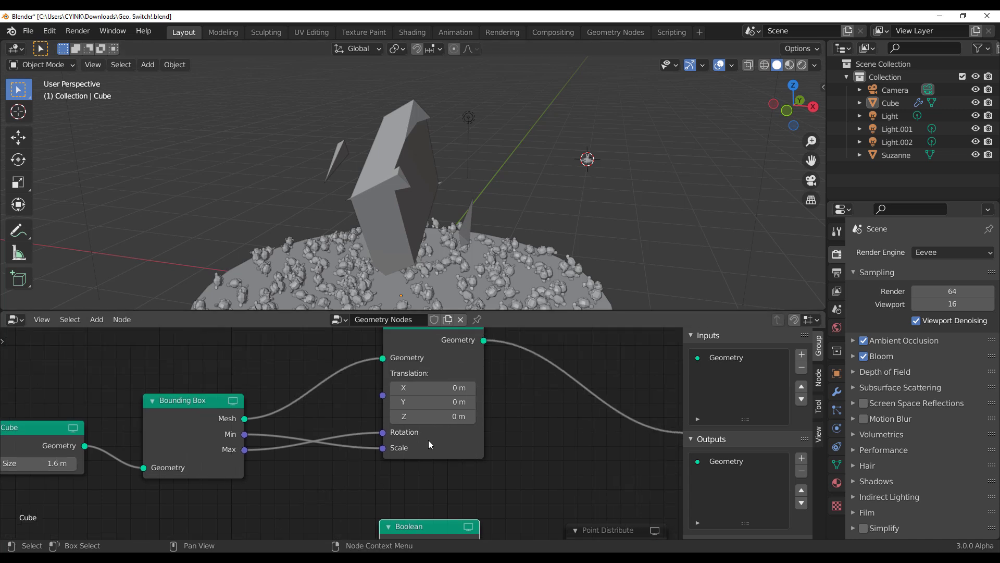
pyautogui.moveTo(122, 505); pyautogui.dragTo(257, 496, button='middle')
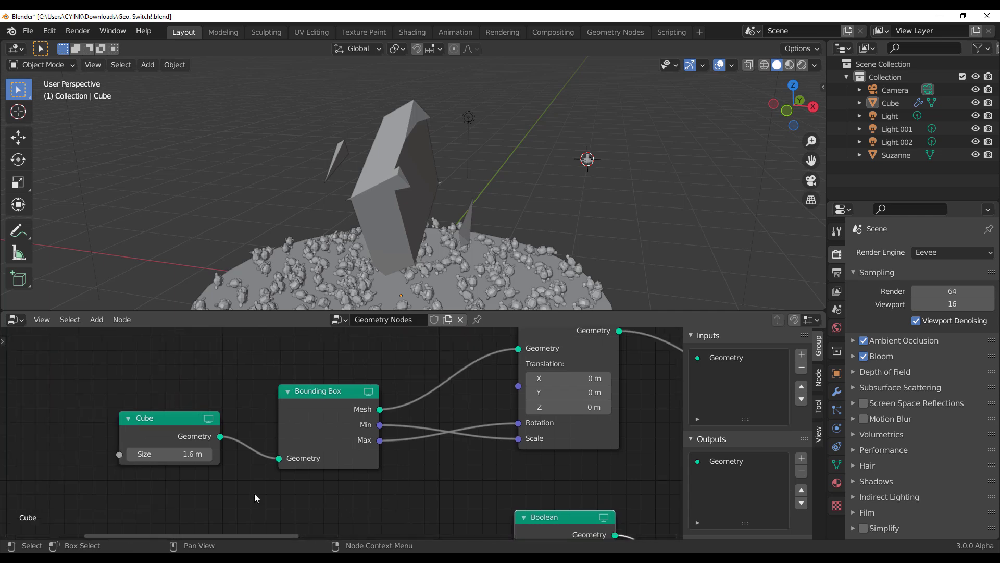
pyautogui.moveTo(187, 454)
pyautogui.mouseDown()
pyautogui.moveTo(219, 454)
pyautogui.moveTo(174, 453)
pyautogui.mouseUp()
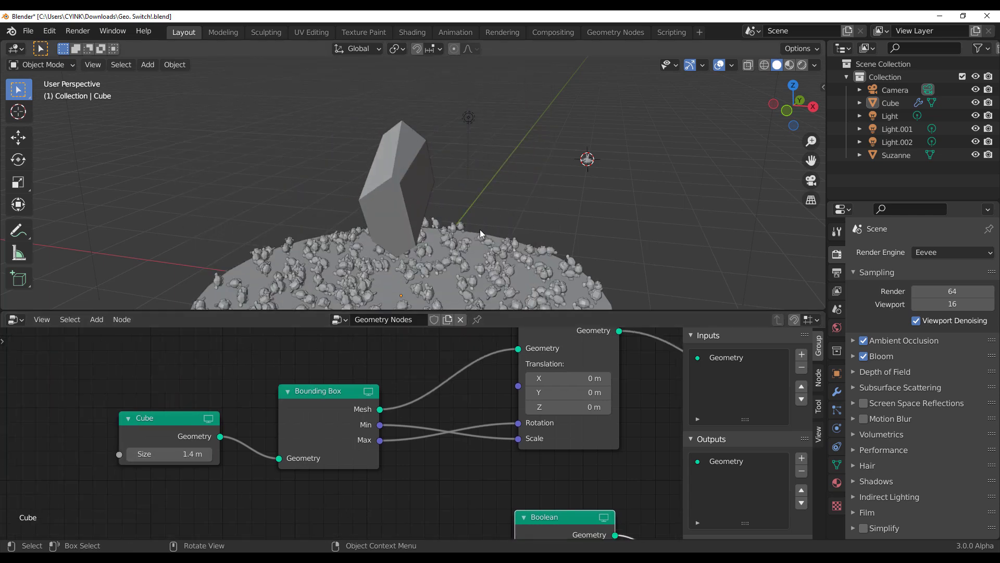
pyautogui.moveTo(480, 229); pyautogui.dragTo(329, 216, button='middle')
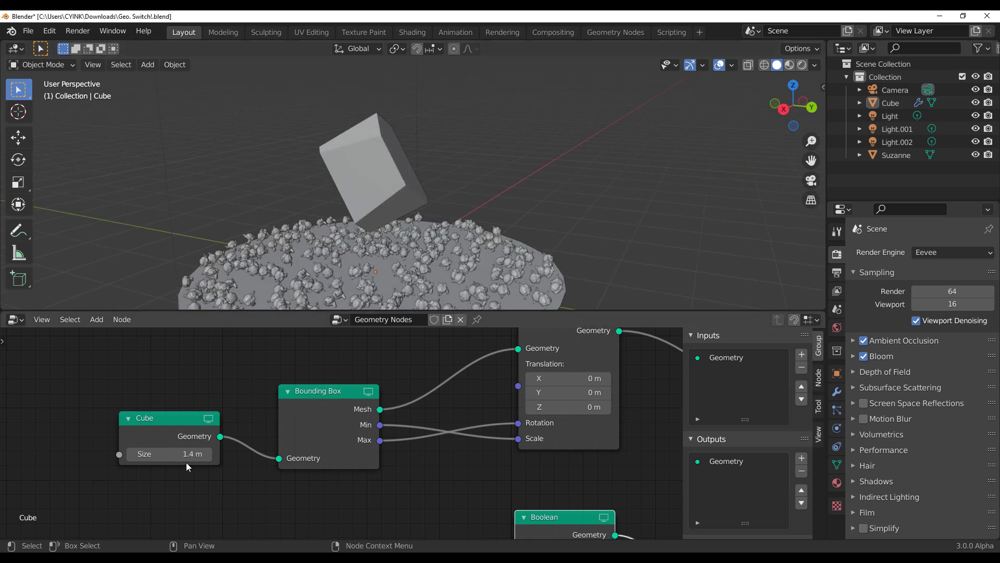
pyautogui.moveTo(186, 455)
pyautogui.mouseDown()
pyautogui.moveTo(307, 455)
pyautogui.moveTo(204, 455)
pyautogui.mouseUp()
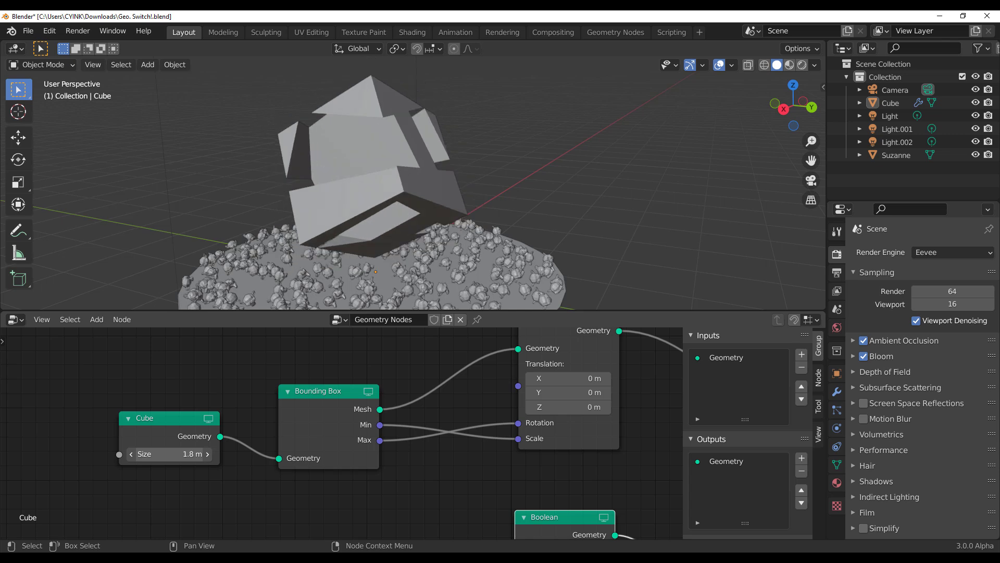
# Step: Dismiss the Size field's context menu and drag the Cube node's Size down to 1.4 m
pyautogui.rightClick(156, 454)
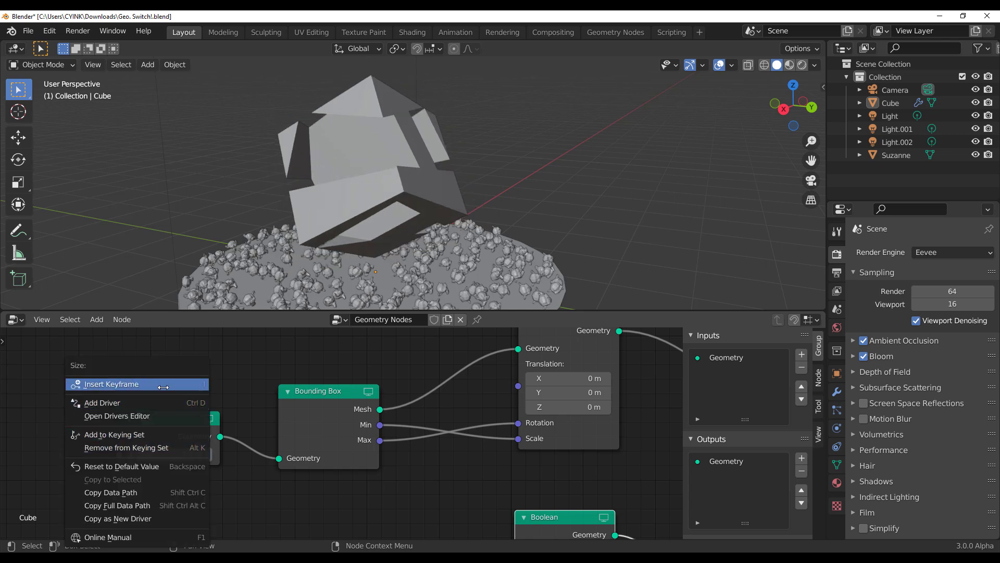
pyautogui.press('Escape')
pyautogui.moveTo(171, 454)
pyautogui.mouseDown()
pyautogui.moveTo(187, 454)
pyautogui.moveTo(156, 454)
pyautogui.moveTo(171, 447)
pyautogui.mouseUp()
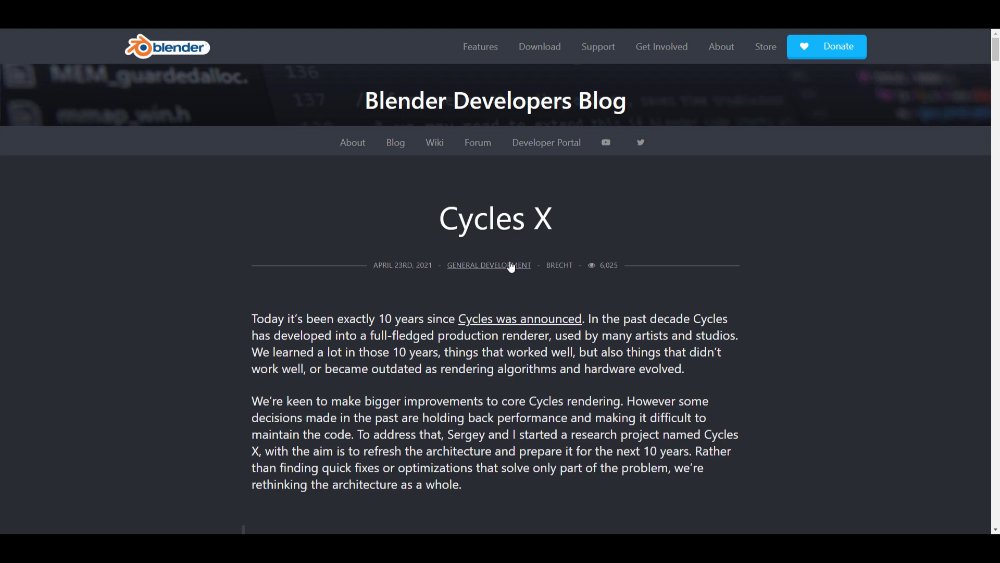
# Step: Scroll to the Quadro RTX master vs cycles-x render-time charts, then return to the top
pyautogui.scroll(-20, 512, 266)
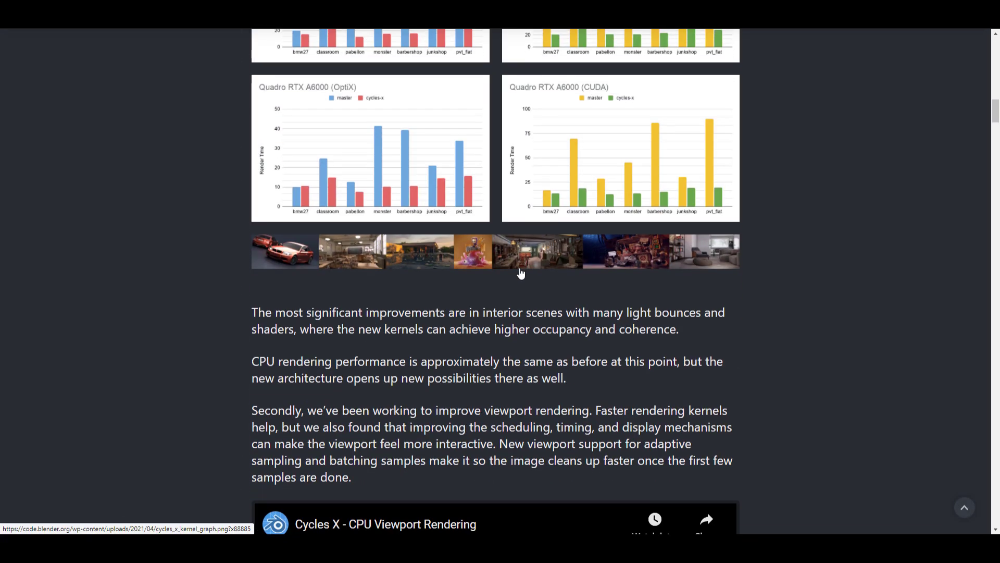
pyautogui.scroll(-20, 521, 273)
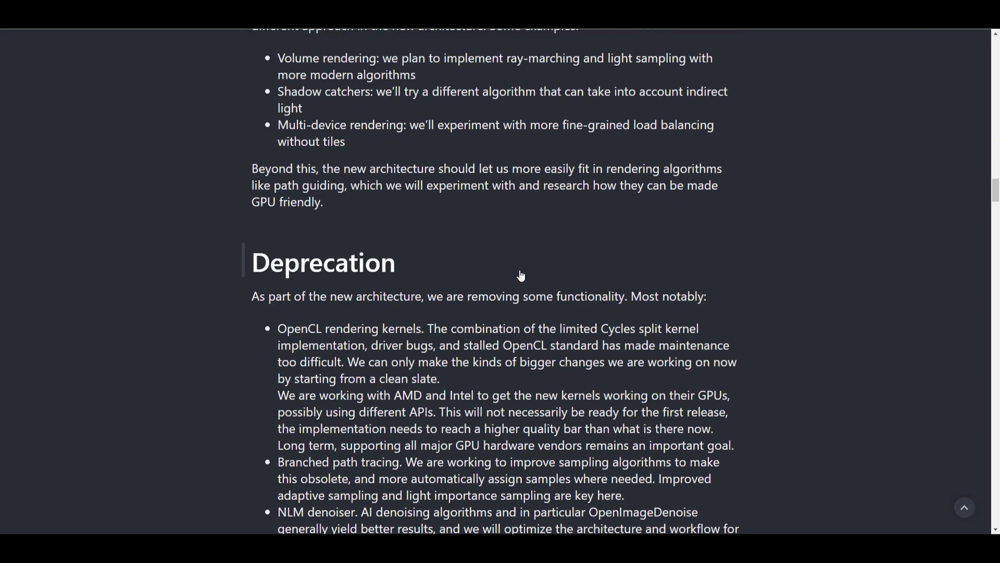
pyautogui.scroll(-9, 521, 275)
pyautogui.scroll(9, 521, 275)
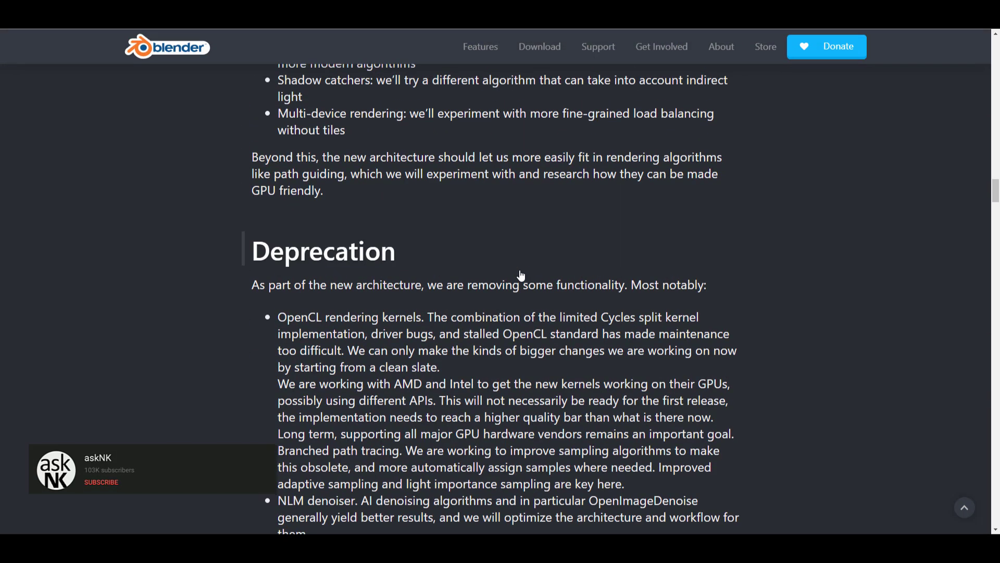
pyautogui.scroll(15, 521, 275)
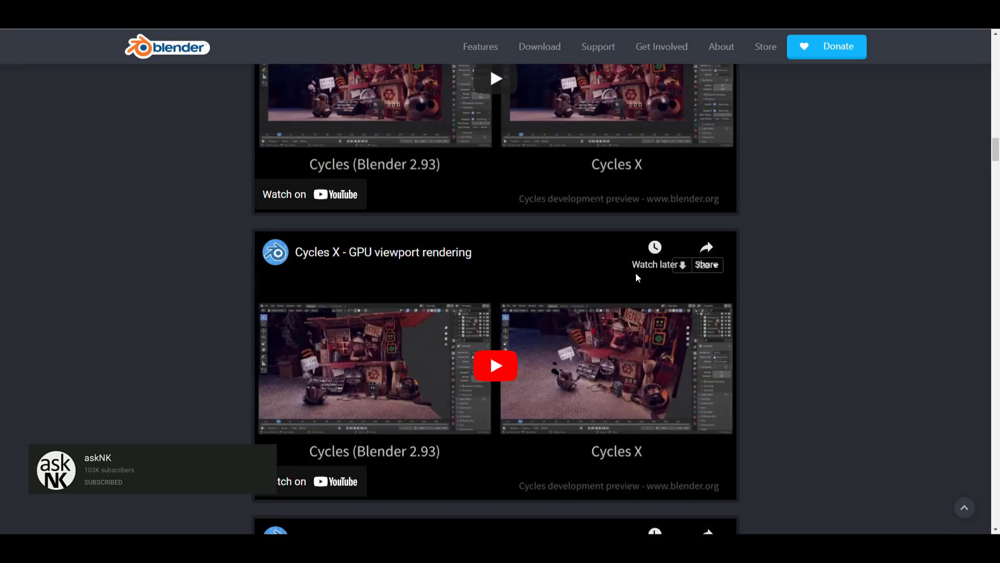
pyautogui.scroll(10, 864, 300)
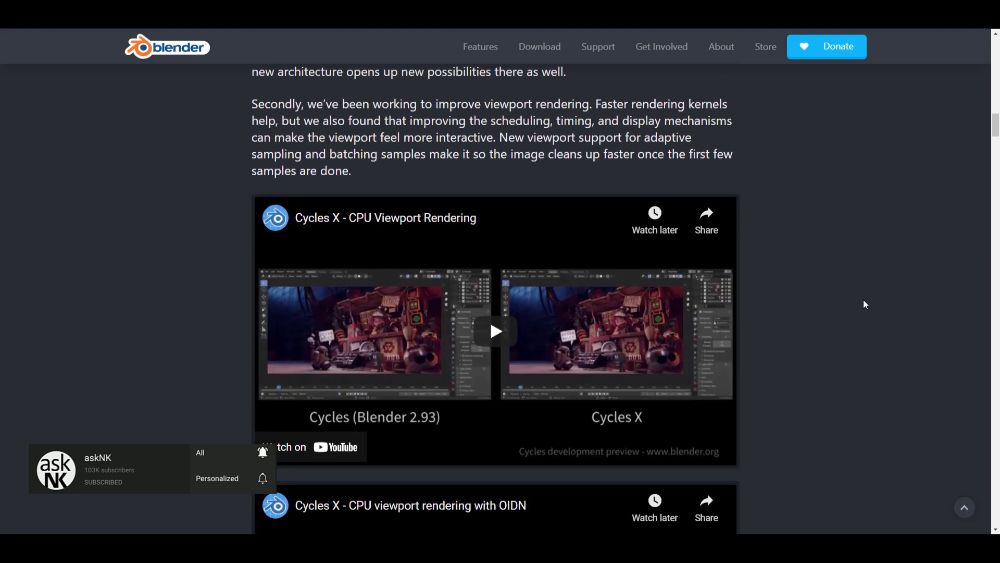
pyautogui.scroll(5, 864, 304)
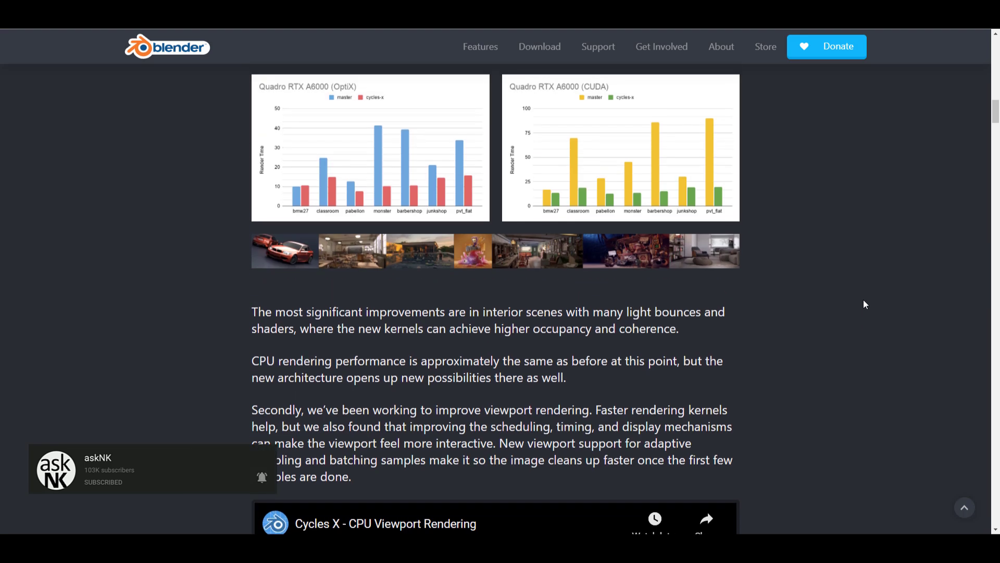
pyautogui.scroll(4, 863, 304)
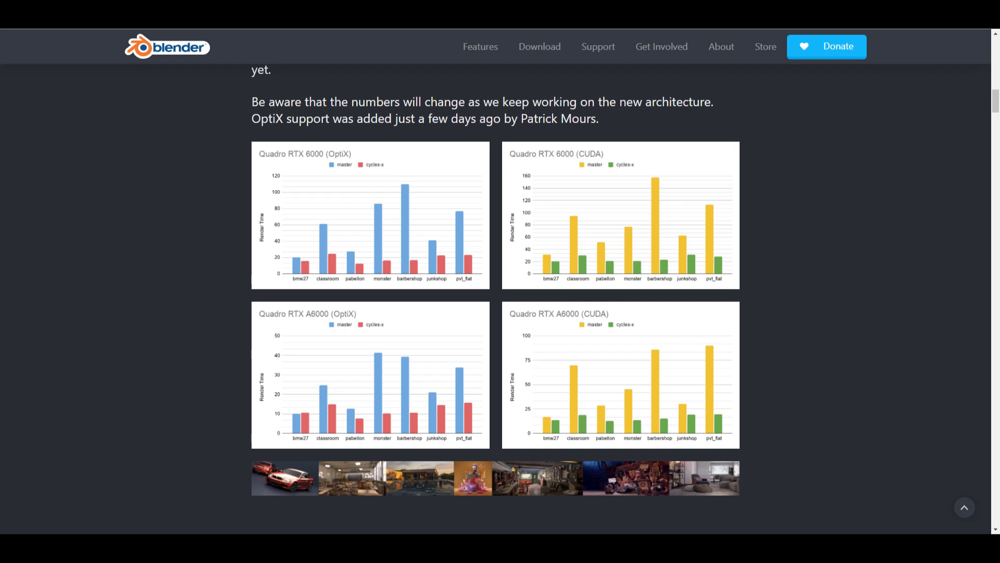
pyautogui.press('Home')
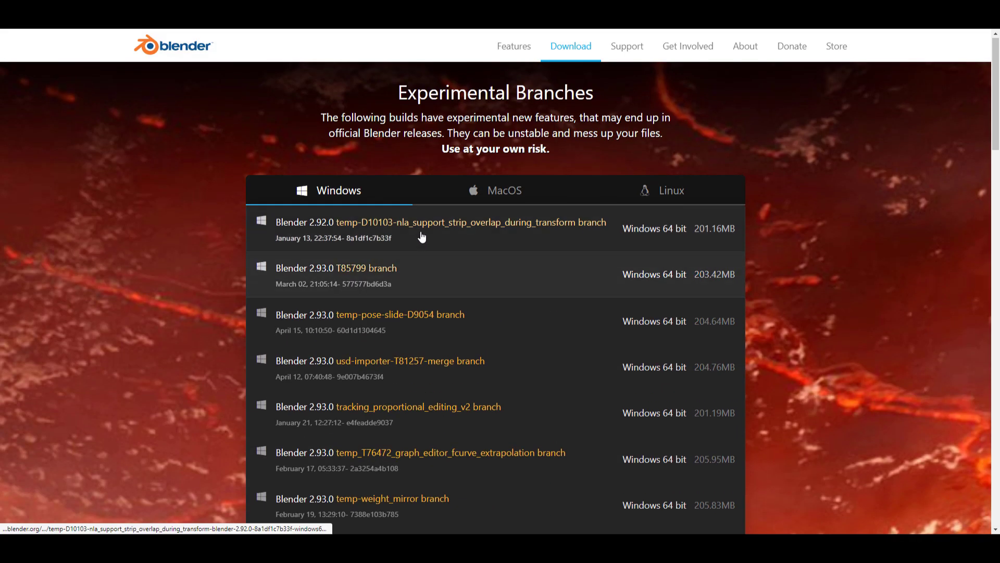
# Step: Scroll to the end of the Windows 64 bit experimental branch builds list
pyautogui.scroll(-1, 423, 239)
pyautogui.scroll(-15, 424, 239)
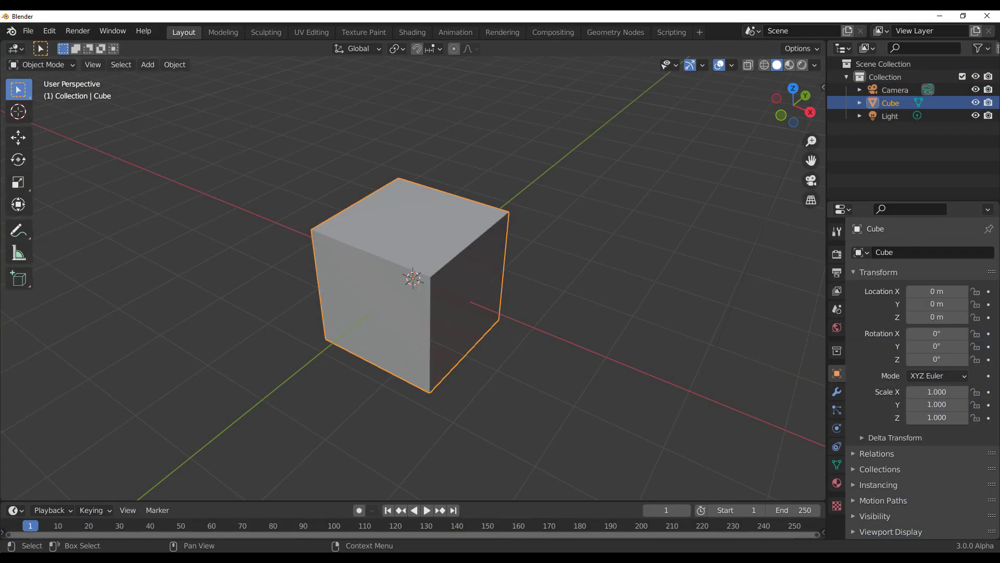
# Step: Show About Blender in both the cycles-x and master builds to compare version details
pyautogui.click(11, 30)
pyautogui.click(43, 60)
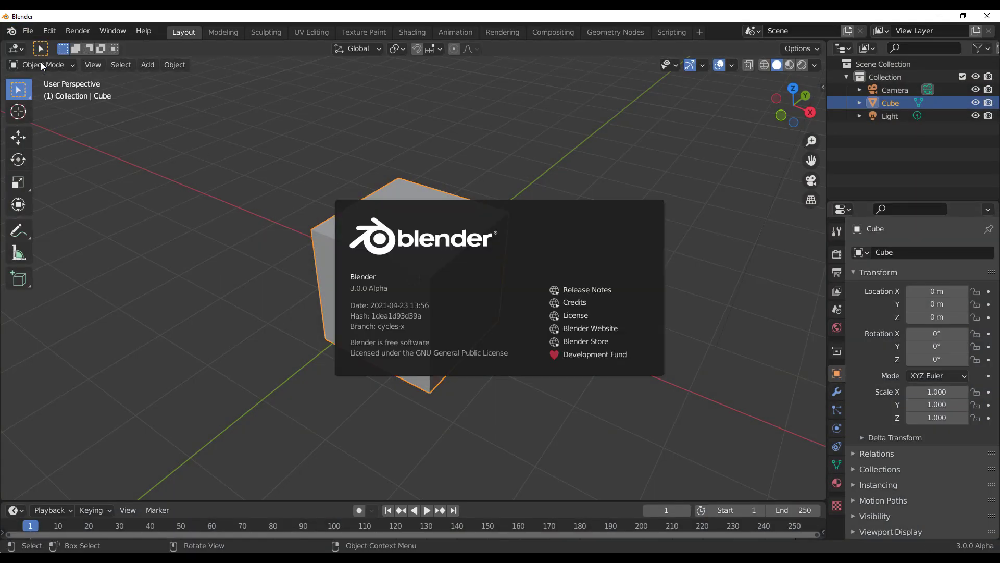
pyautogui.click(634, 358)
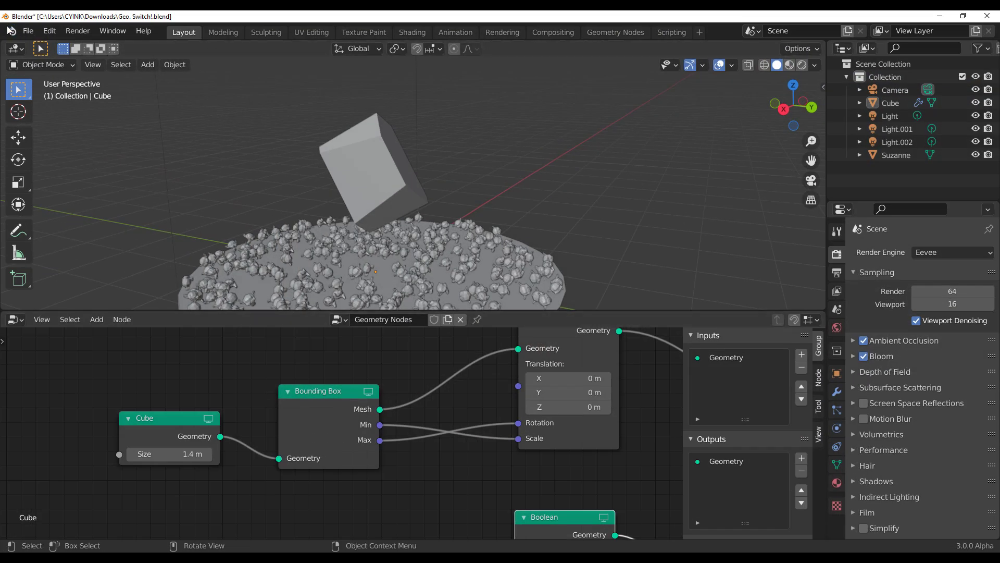
pyautogui.click(11, 31)
pyautogui.click(52, 59)
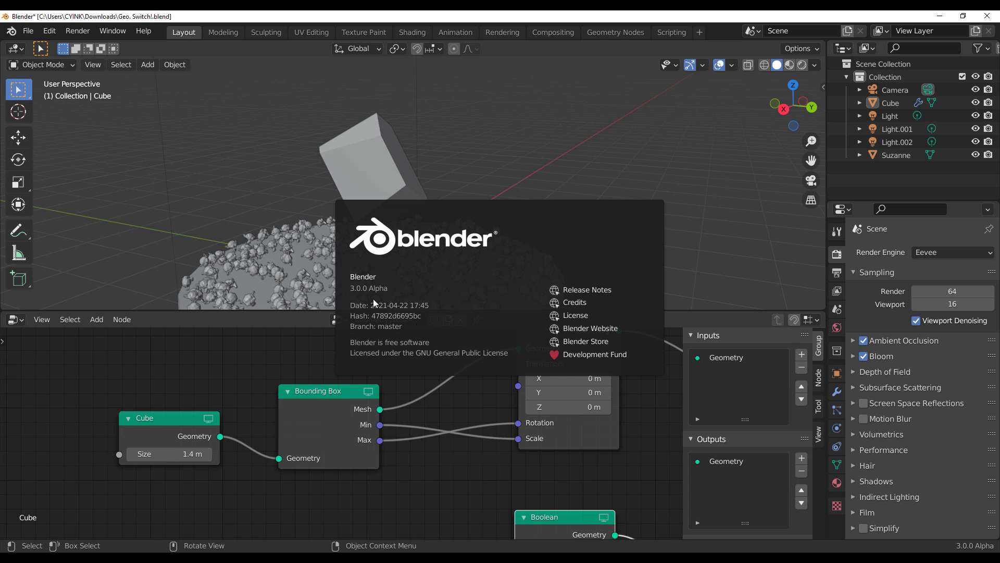
# Step: Open the recent file bmw27_gpu.blend without saving the Geo. Switch! scene
pyautogui.click(28, 30)
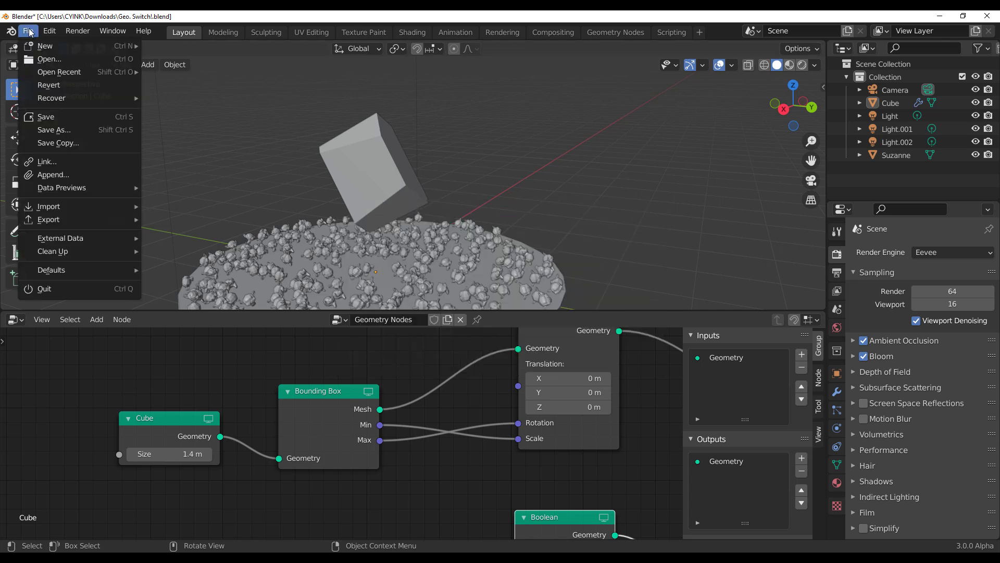
pyautogui.moveTo(99, 73)
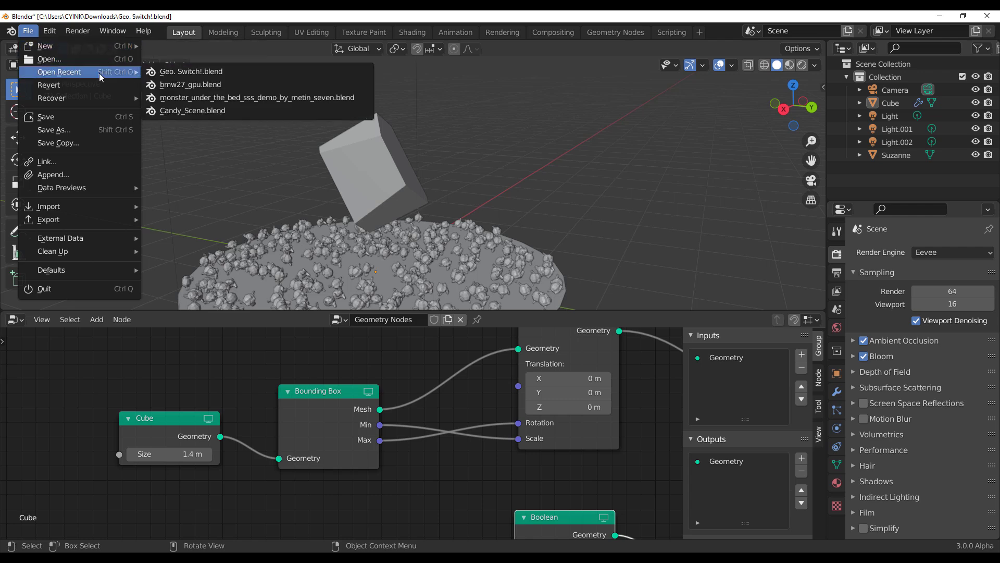
pyautogui.click(178, 84)
pyautogui.click(543, 310)
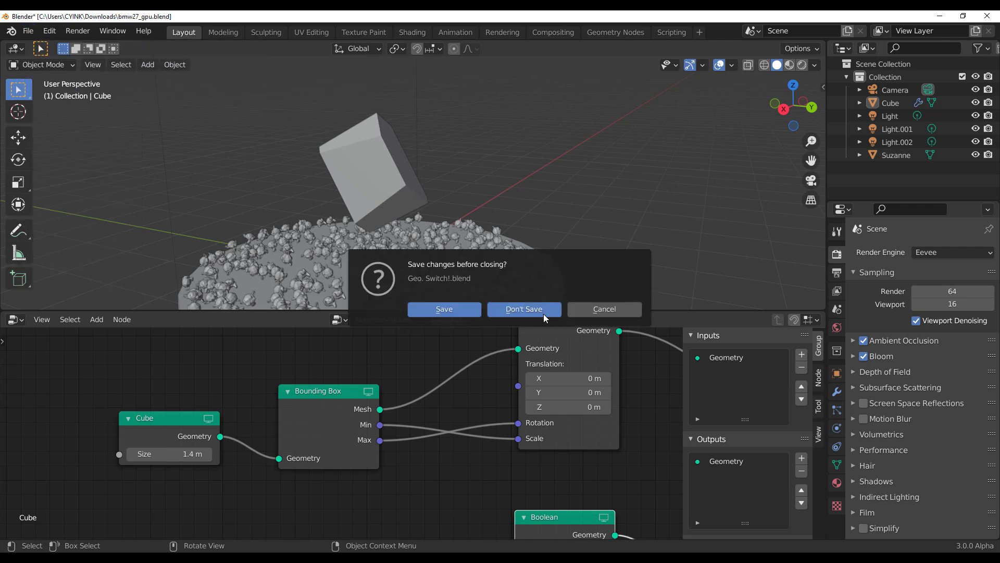
# Step: Save the current preferences from Edit > Preferences
pyautogui.click(48, 32)
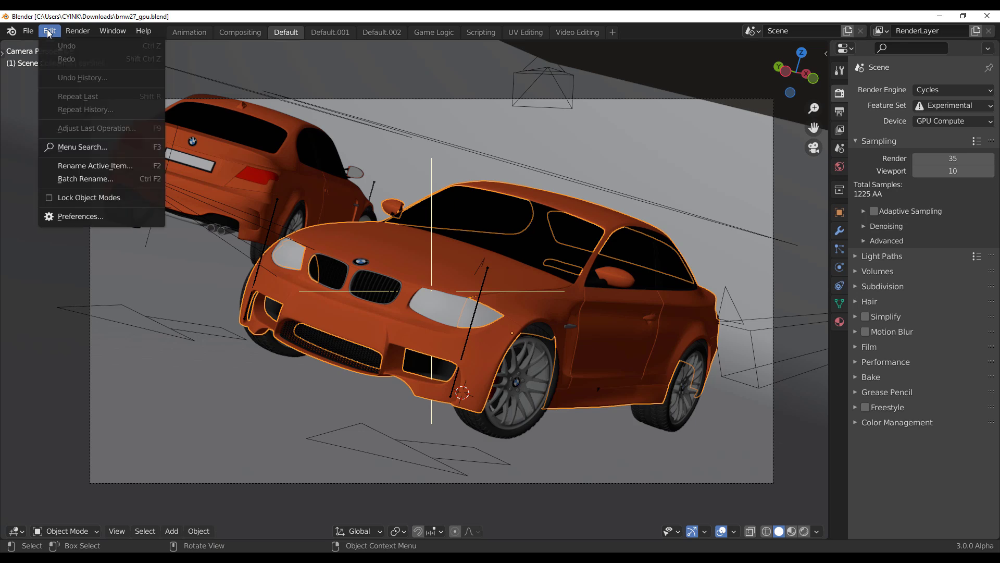
pyautogui.click(128, 215)
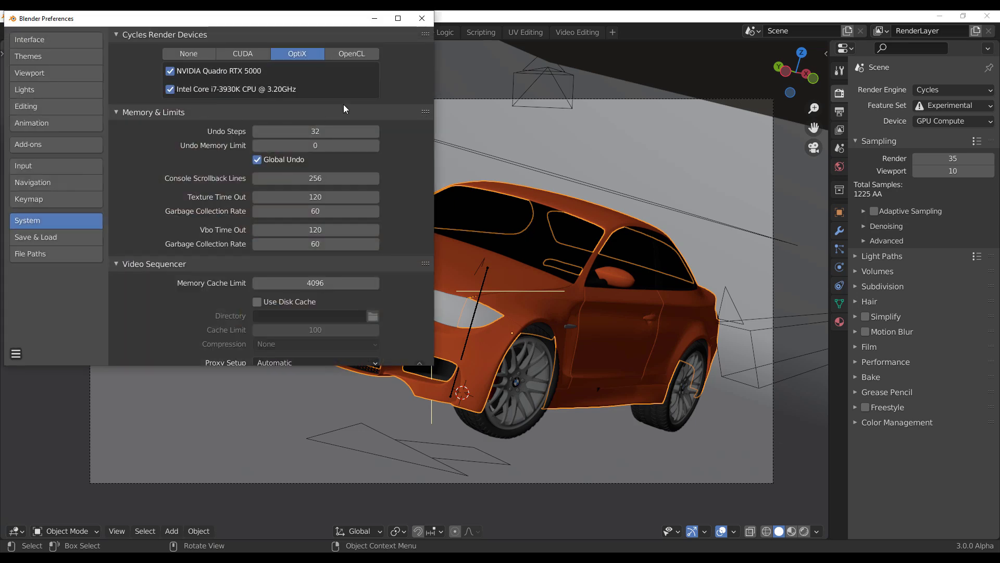
pyautogui.click(16, 354)
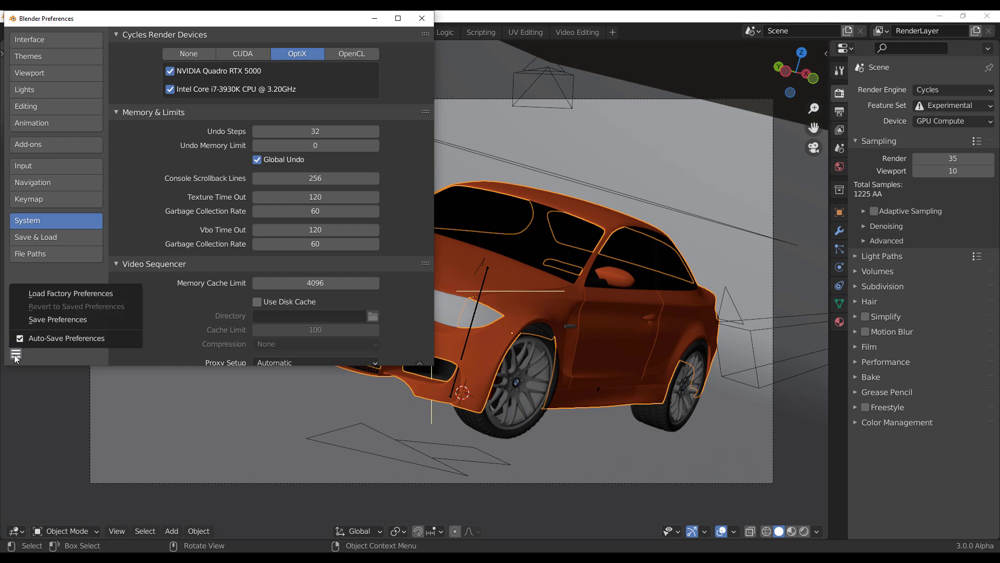
pyautogui.click(65, 325)
pyautogui.click(421, 18)
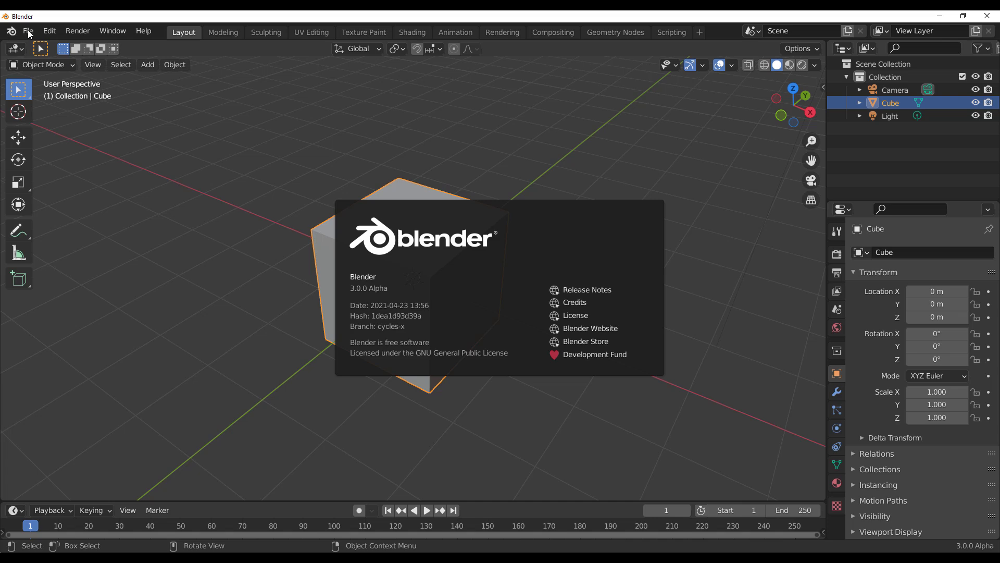
# Step: Open the recent bmw27_gpu.blend car scene, discarding unsaved changes
pyautogui.click(29, 32)
pyautogui.moveTo(112, 72)
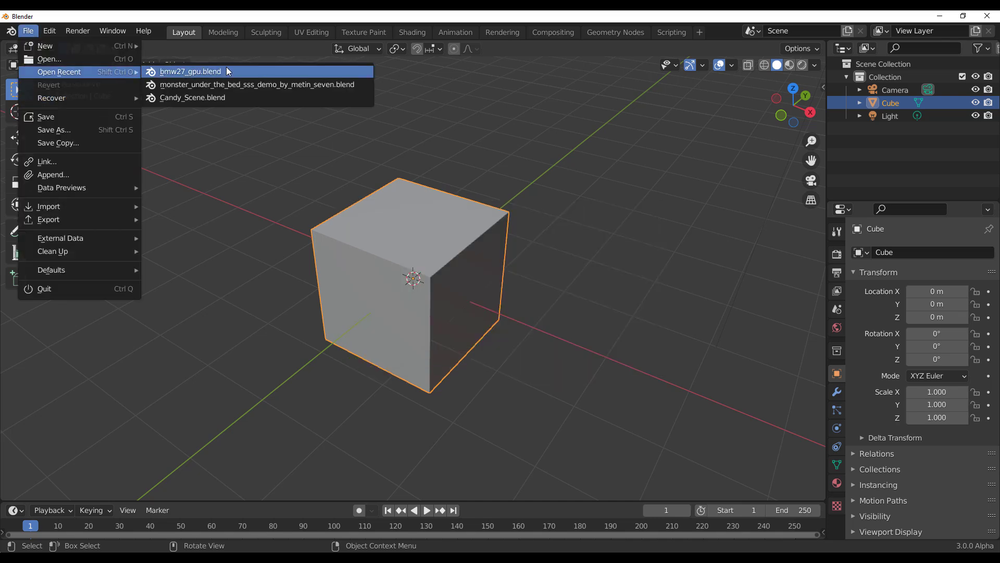
pyautogui.click(229, 72)
pyautogui.click(527, 312)
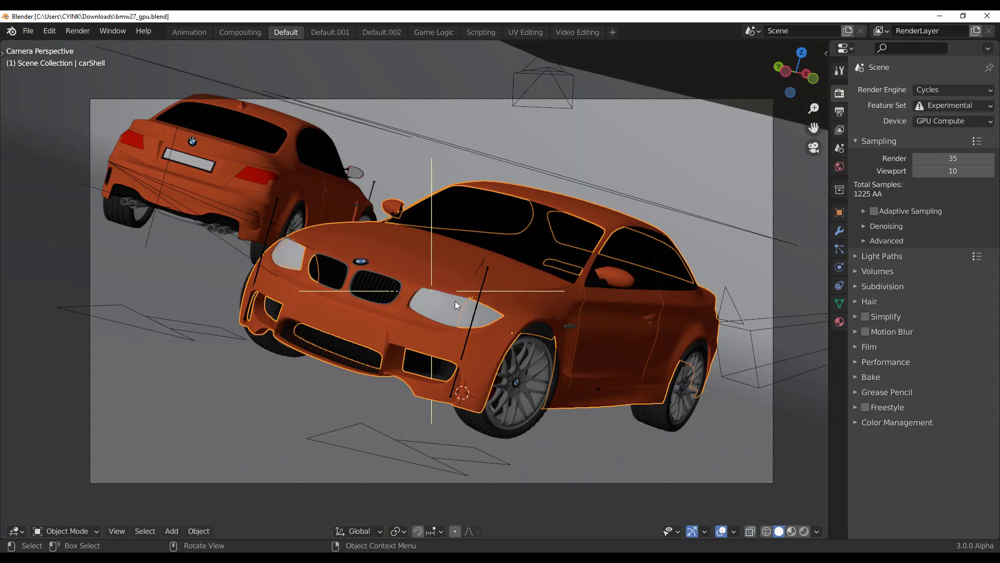
# Step: Choose OptiX as the Cycles render device and save the preferences
pyautogui.click(49, 30)
pyautogui.click(99, 216)
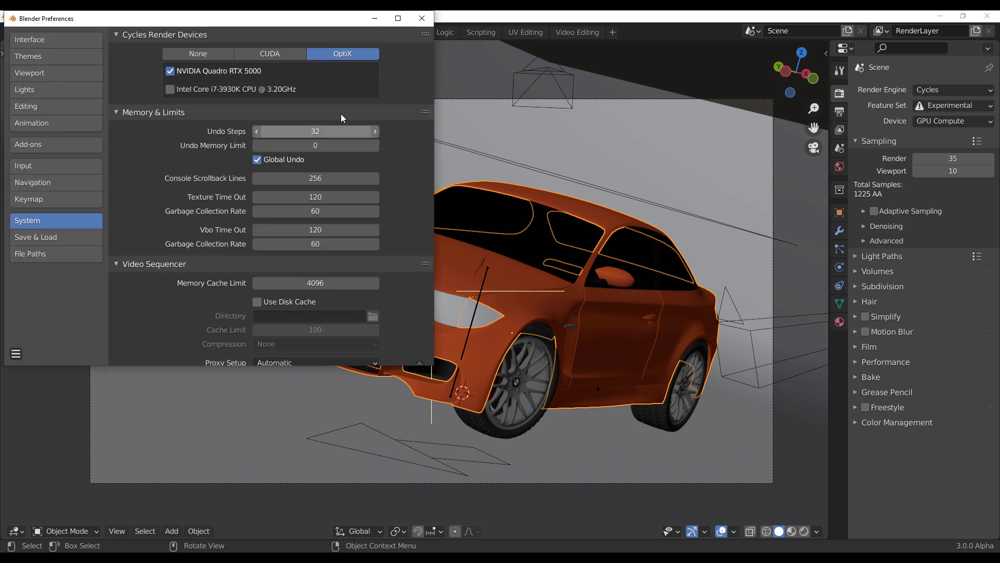
pyautogui.click(16, 354)
pyautogui.click(61, 320)
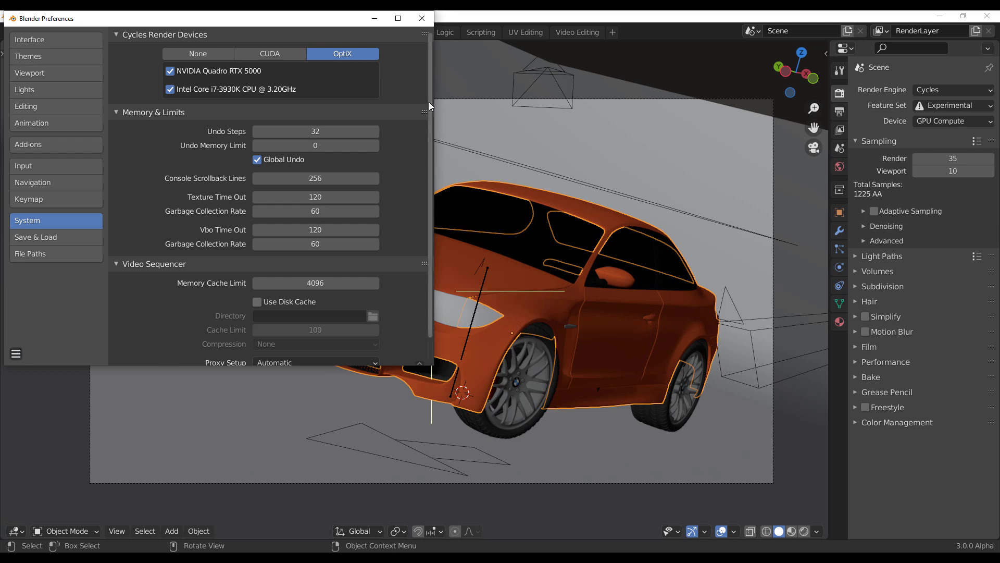
pyautogui.click(422, 18)
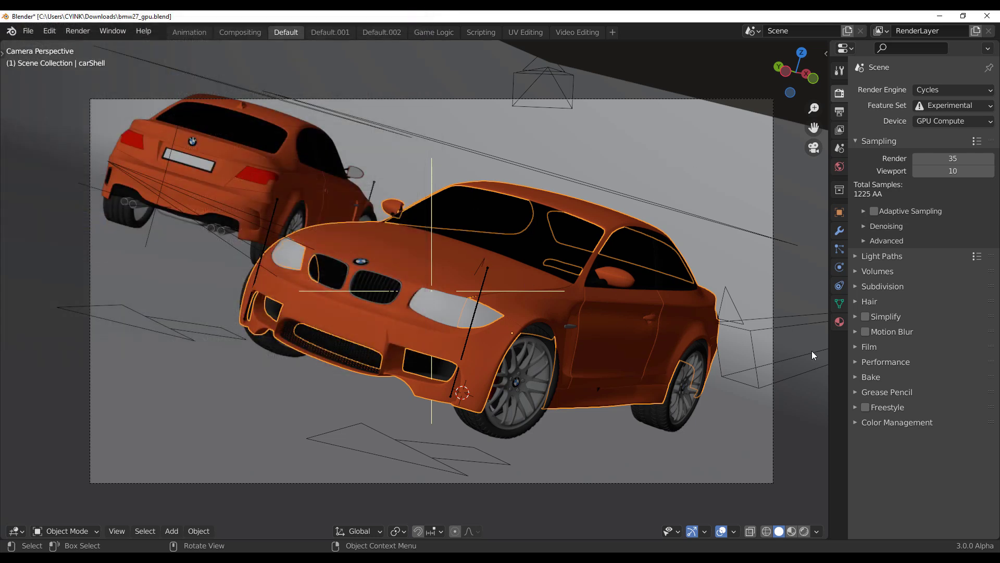
pyautogui.click(946, 106)
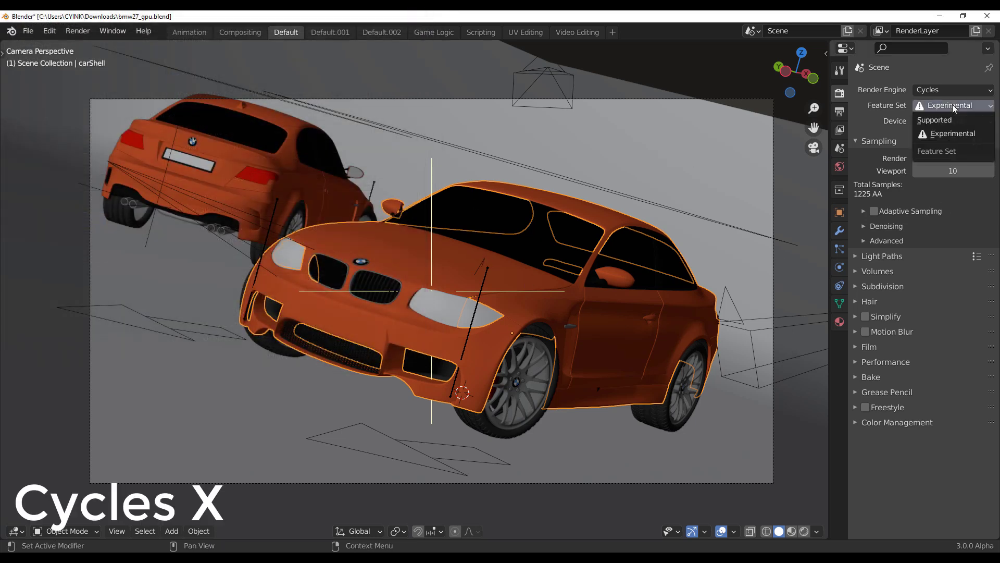
# Step: Keep the Experimental feature set, render the car scene live in Cycles, and orbit the cars
pyautogui.click(943, 134)
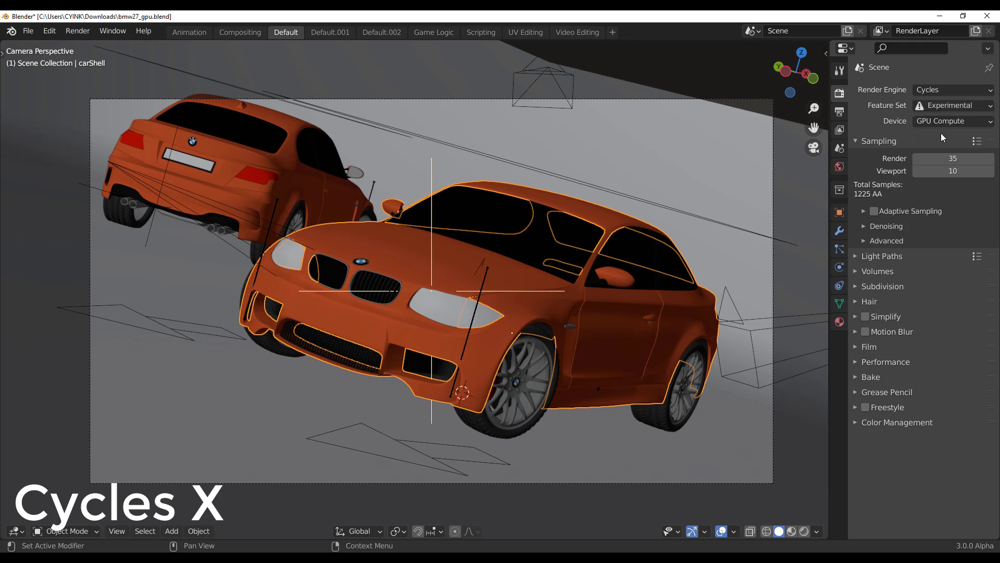
pyautogui.click(805, 531)
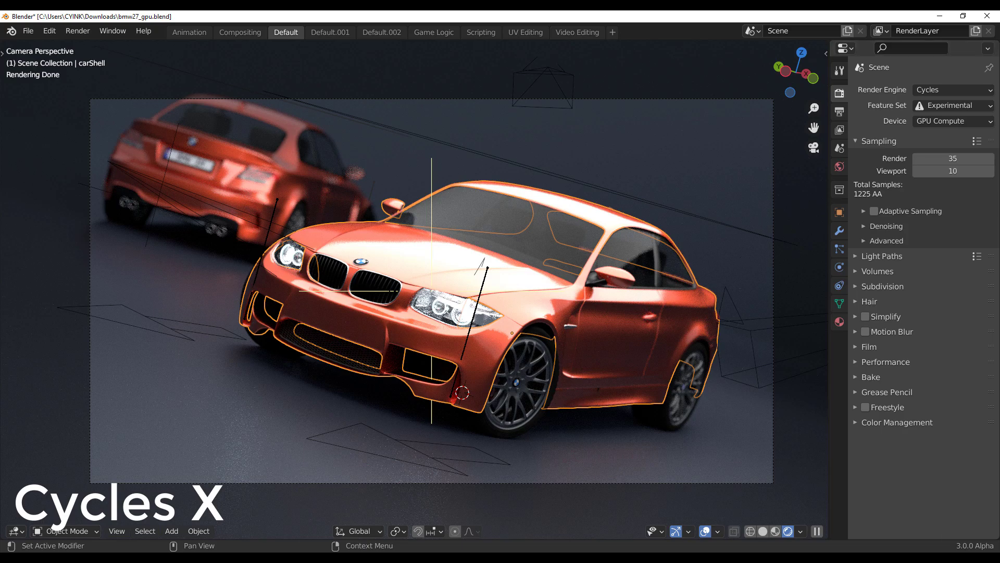
pyautogui.press('z')
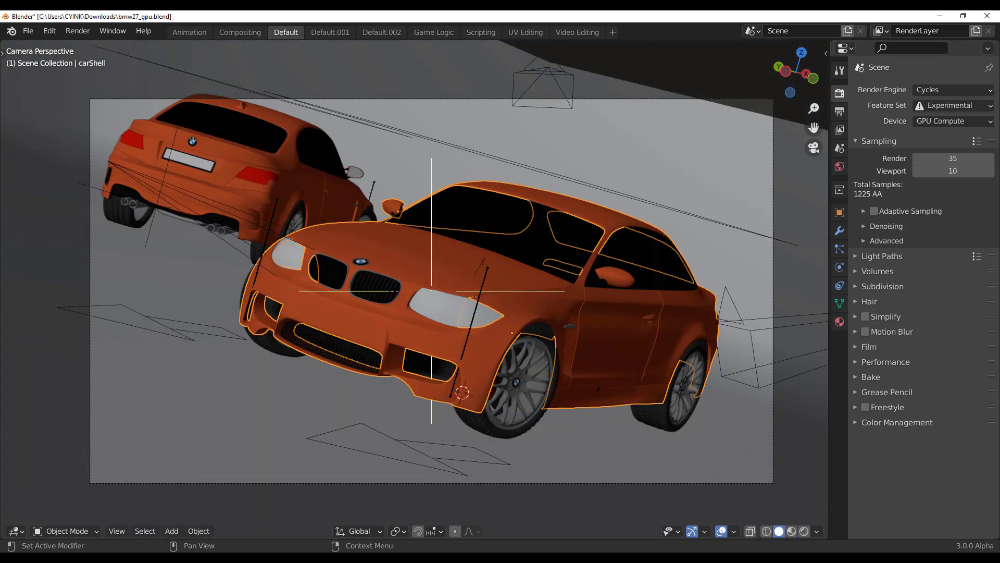
pyautogui.click(805, 531)
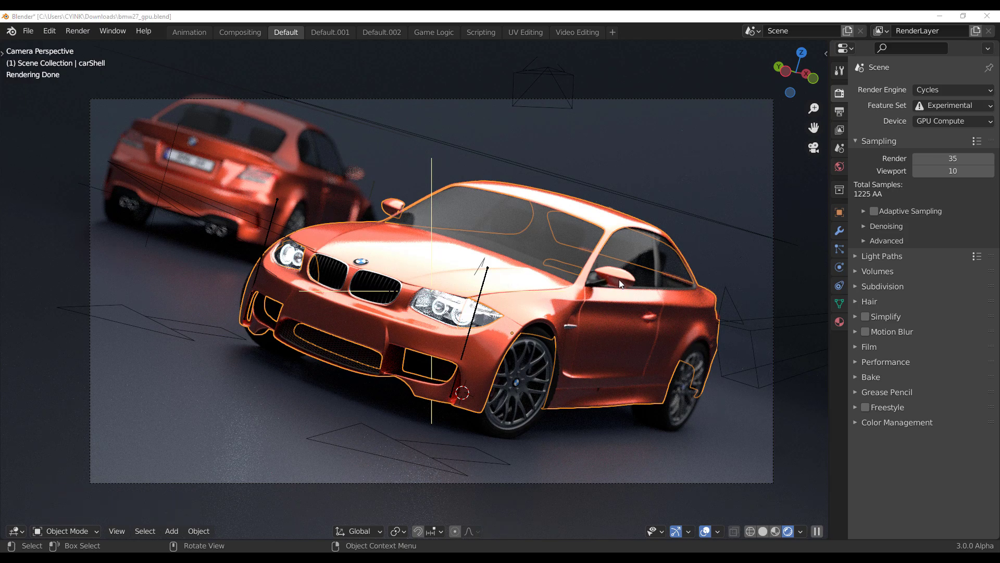
pyautogui.moveTo(619, 279)
pyautogui.mouseDown(button='middle')
pyautogui.moveTo(448, 304)
pyautogui.moveTo(509, 312)
pyautogui.moveTo(469, 302)
pyautogui.mouseUp(button='middle')
pyautogui.click(28, 31)
# Step: Open the monster_under_the_bed scene from Open Recent in both Blender windows
pyautogui.moveTo(106, 66)
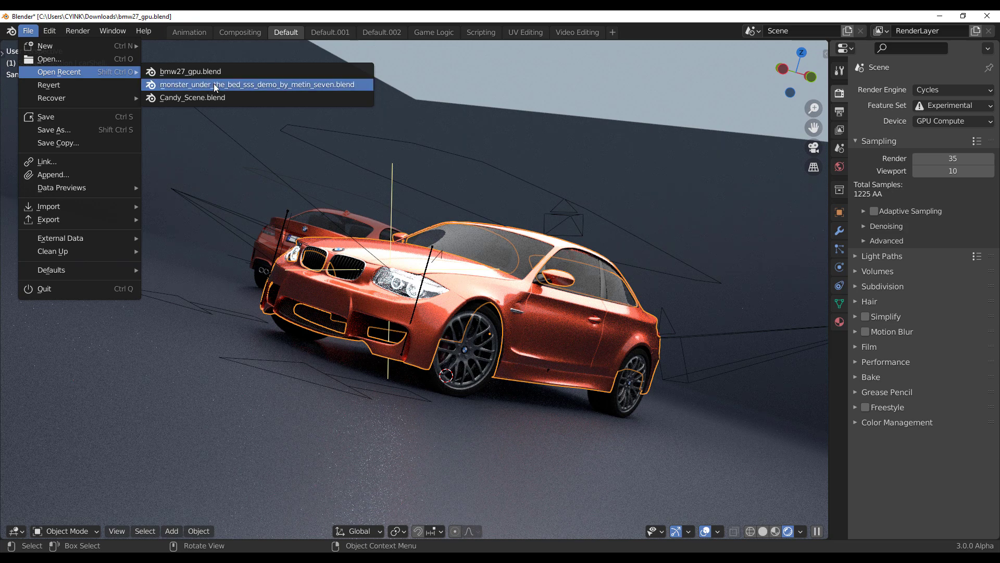
pyautogui.click(270, 85)
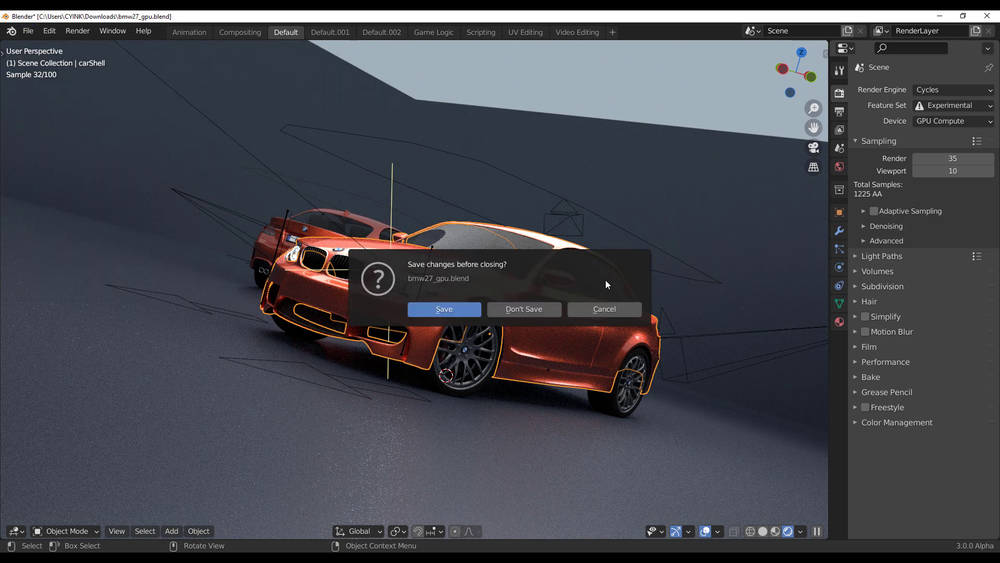
pyautogui.click(526, 309)
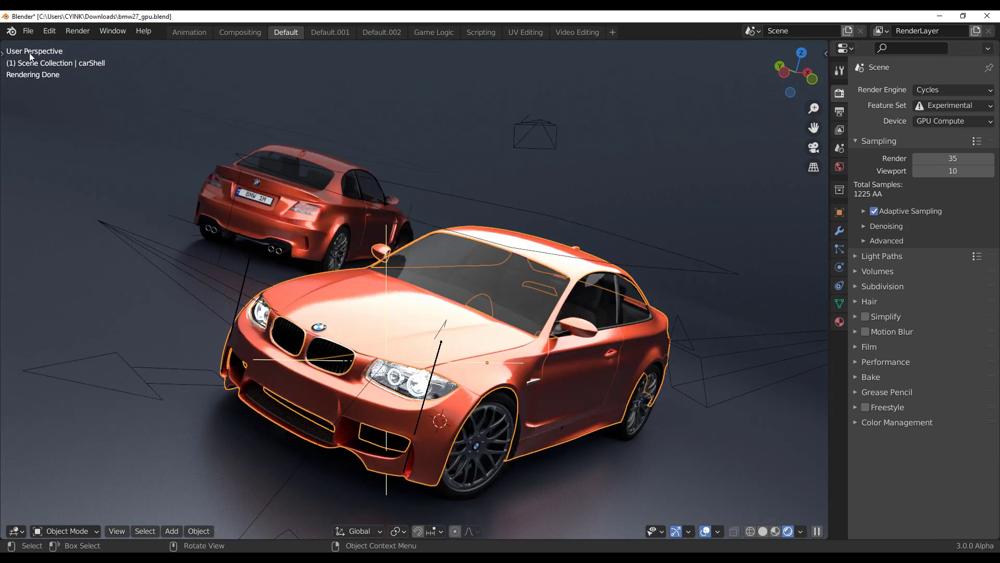
pyautogui.click(27, 32)
pyautogui.moveTo(80, 68)
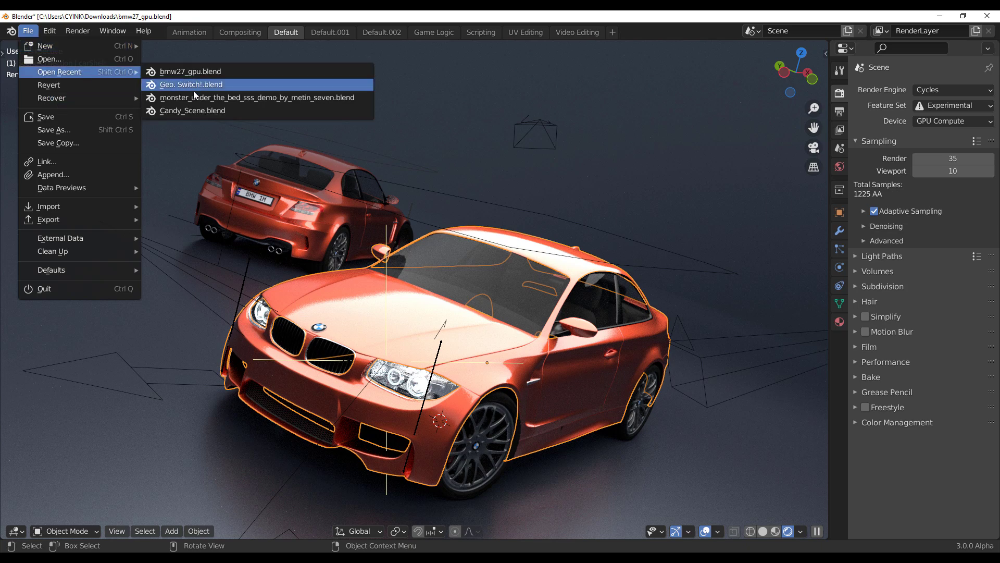
pyautogui.click(223, 98)
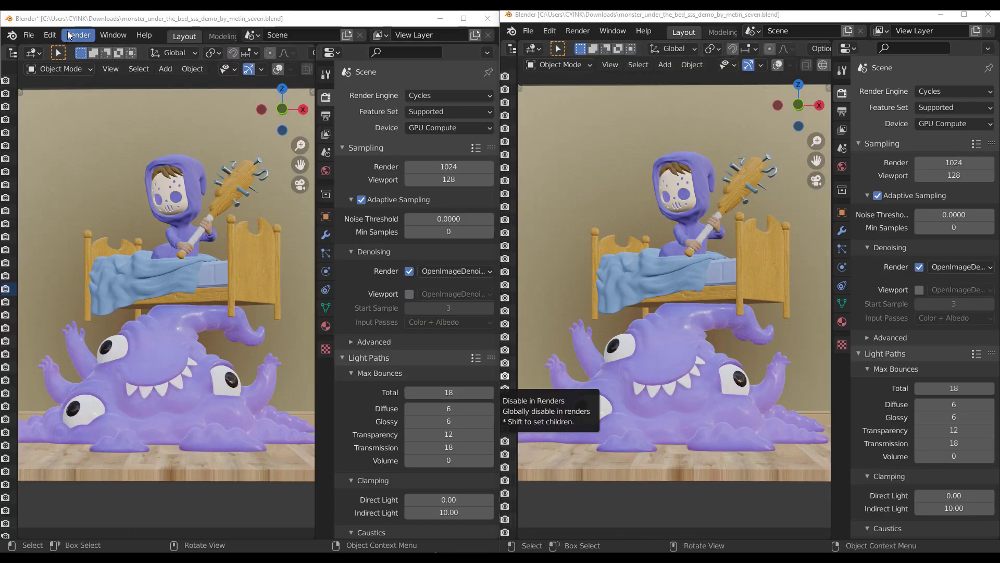
# Step: Check the Preferences in the left and right builds
pyautogui.click(50, 35)
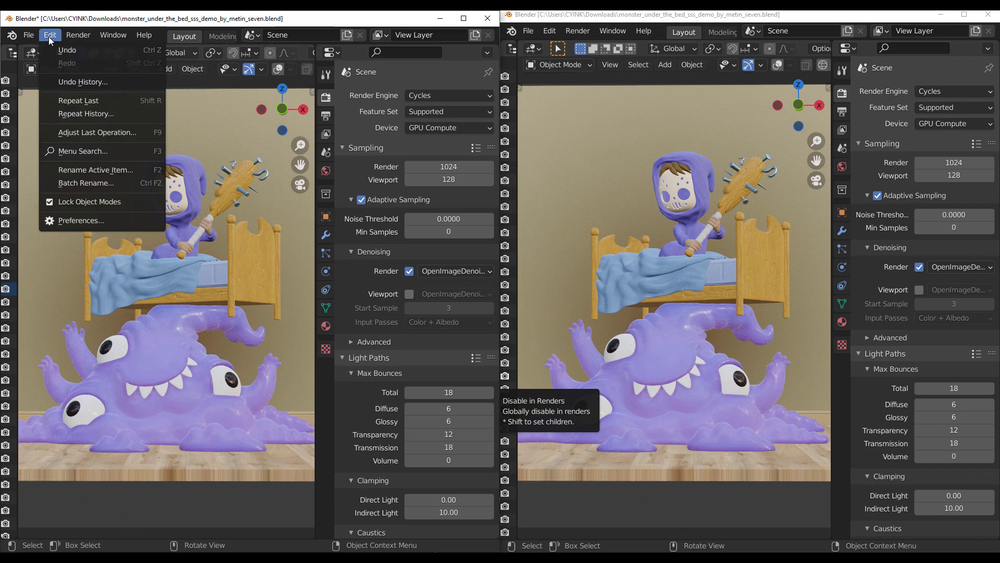
pyautogui.click(78, 221)
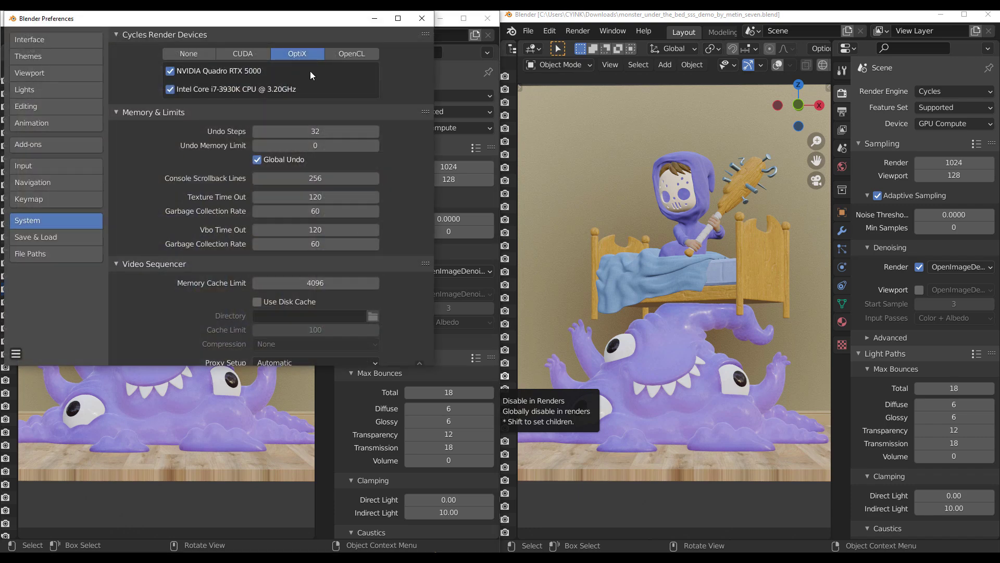
pyautogui.click(422, 19)
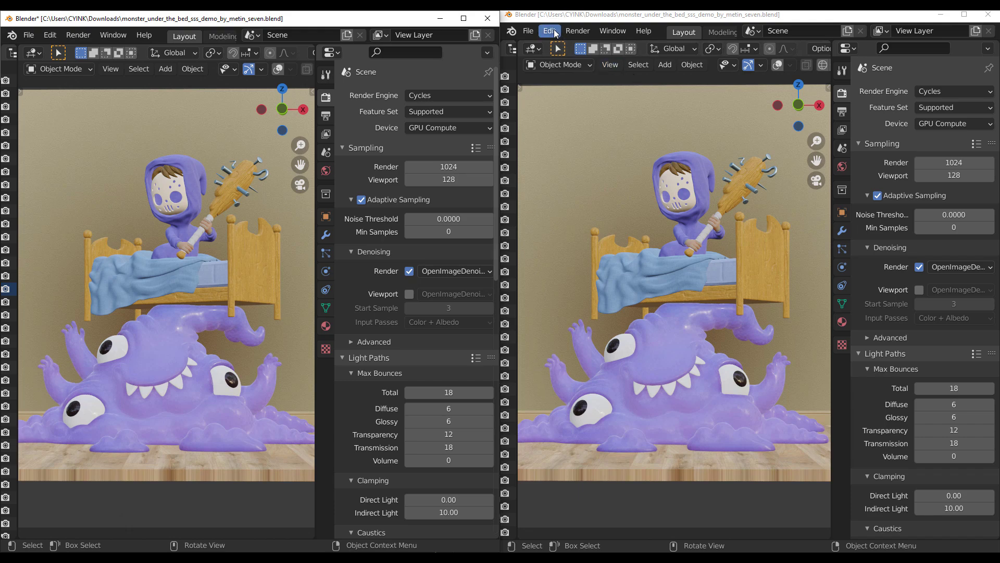
pyautogui.click(549, 31)
pyautogui.click(596, 217)
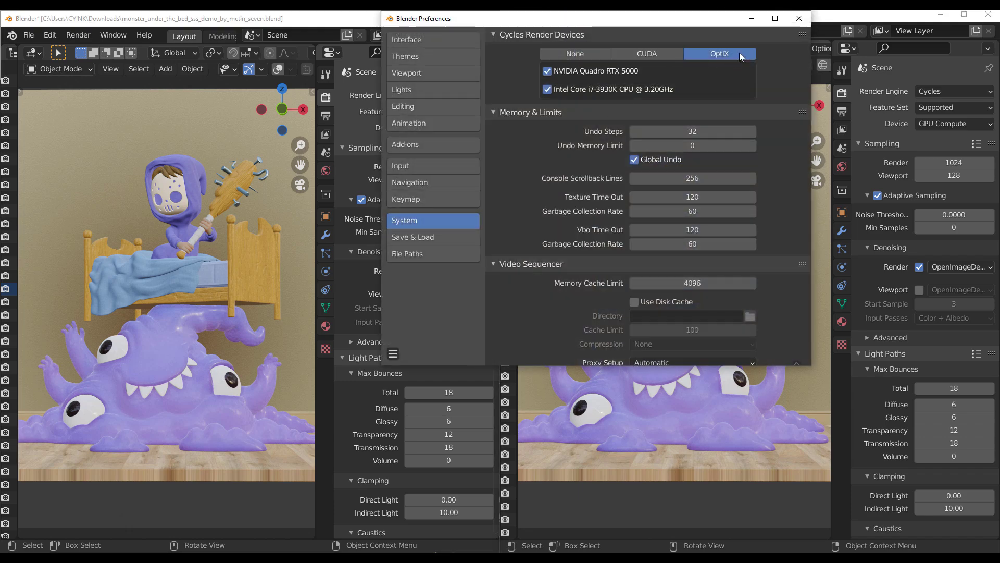
pyautogui.click(799, 18)
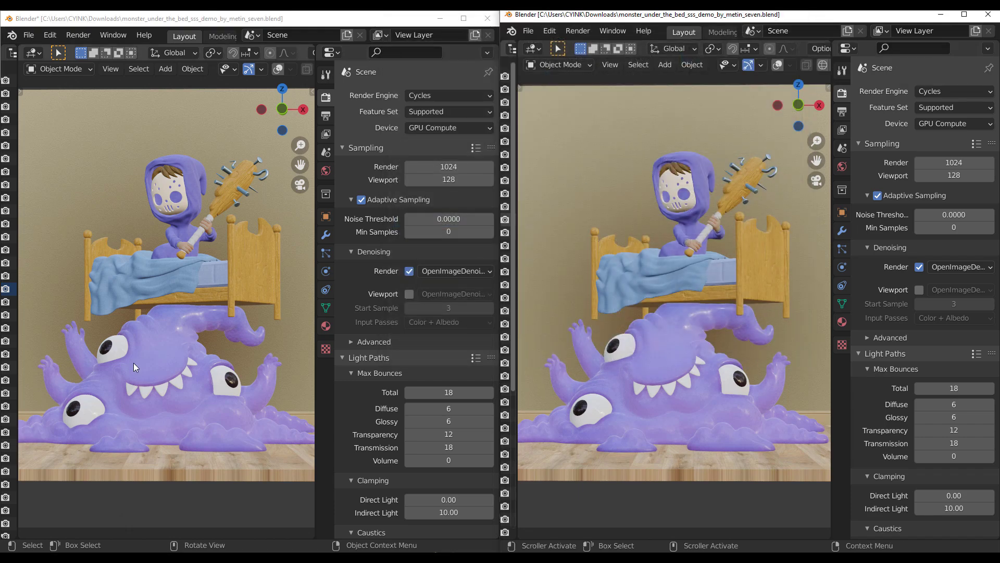
# Step: View About Blender version details for the left and right builds, then activate the left window
pyautogui.click(11, 35)
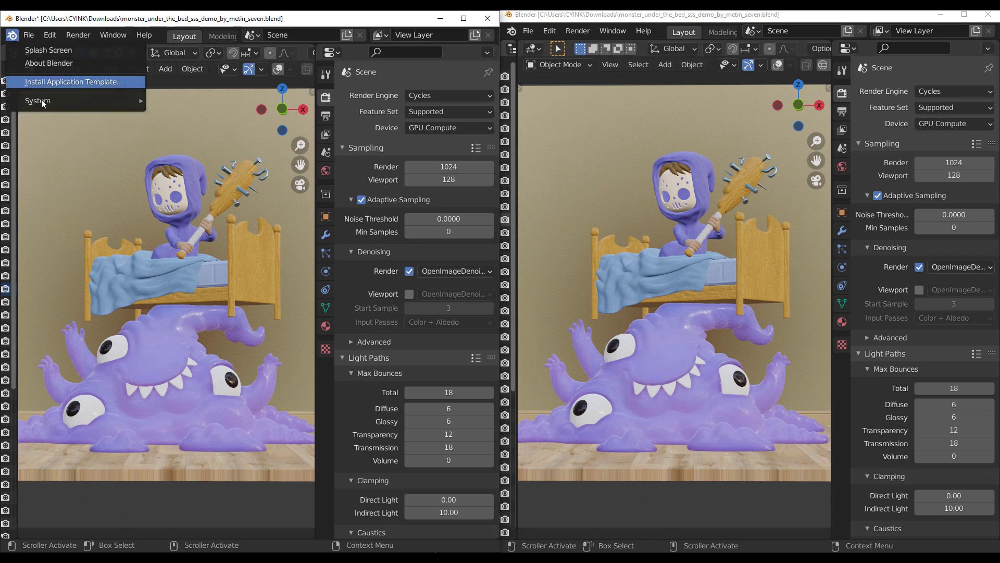
pyautogui.click(50, 65)
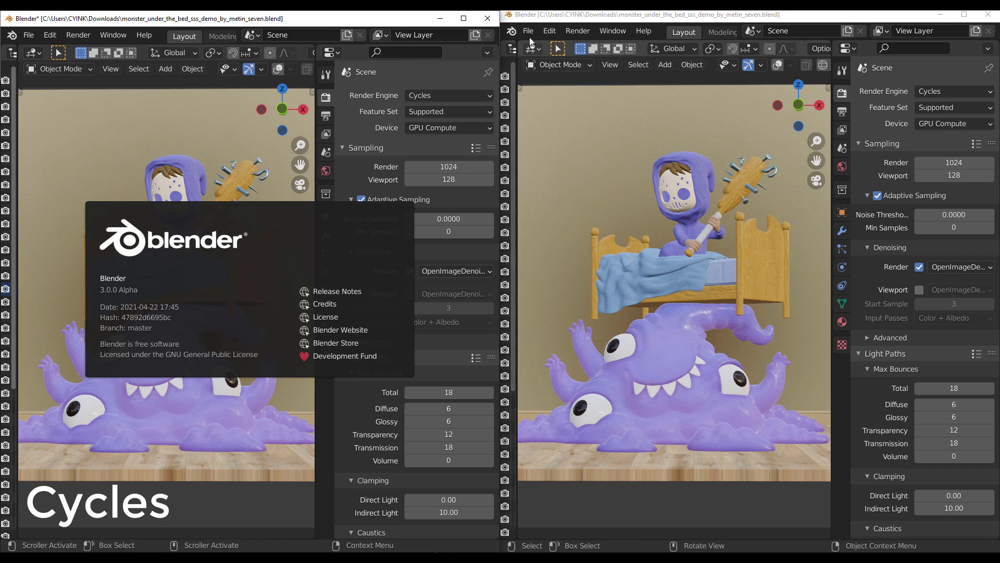
pyautogui.click(355, 160)
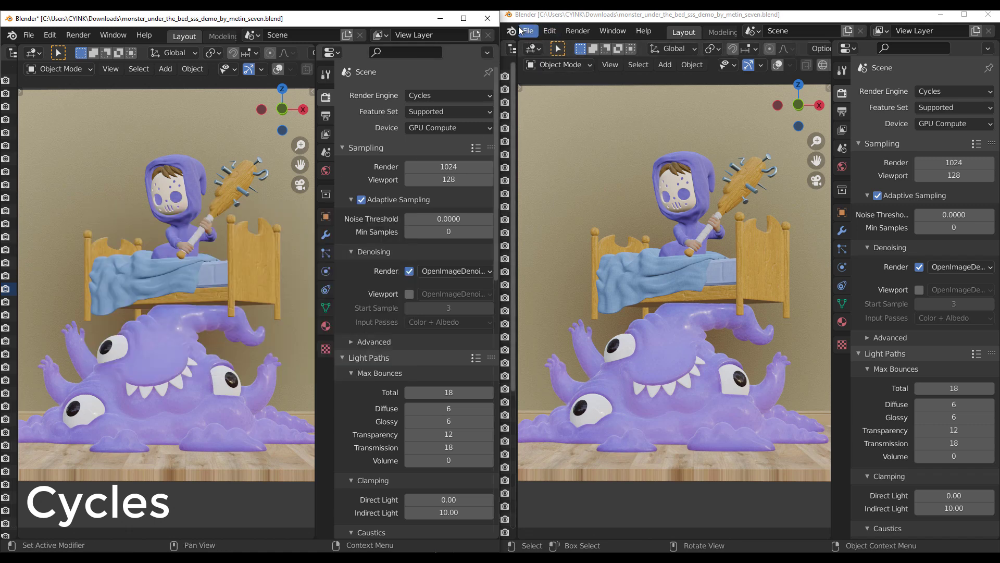
pyautogui.click(512, 30)
pyautogui.click(542, 60)
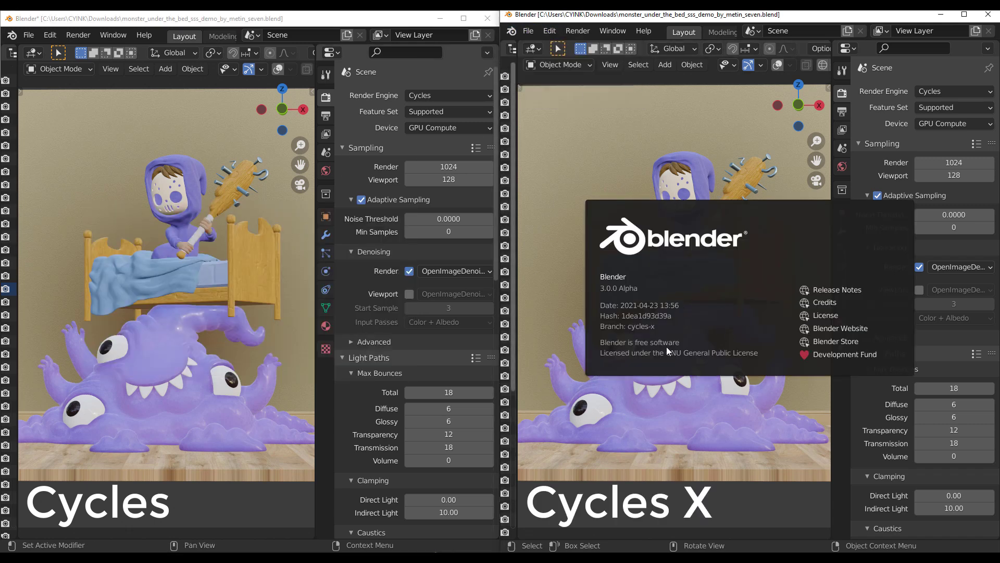
pyautogui.click(804, 31)
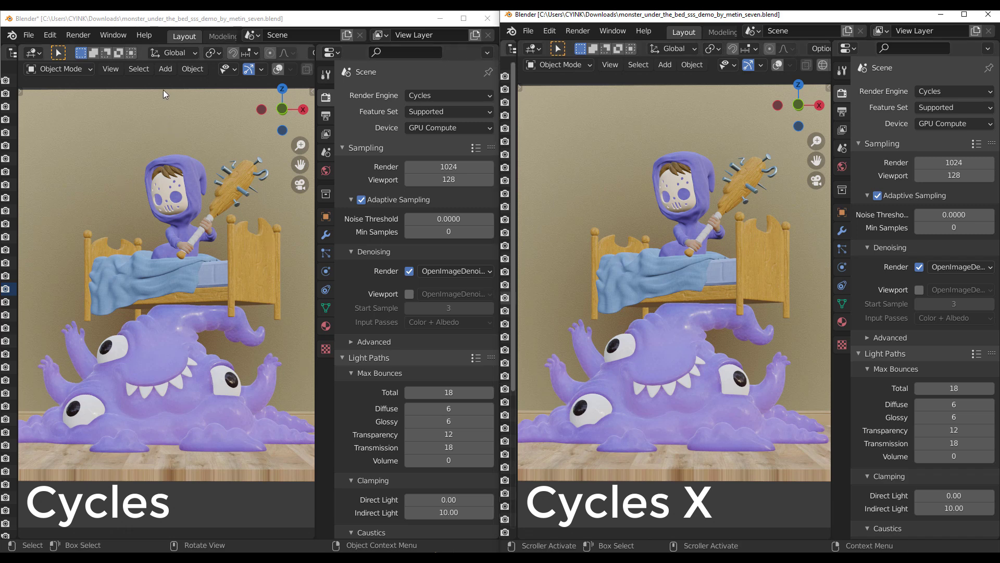
pyautogui.click(150, 156)
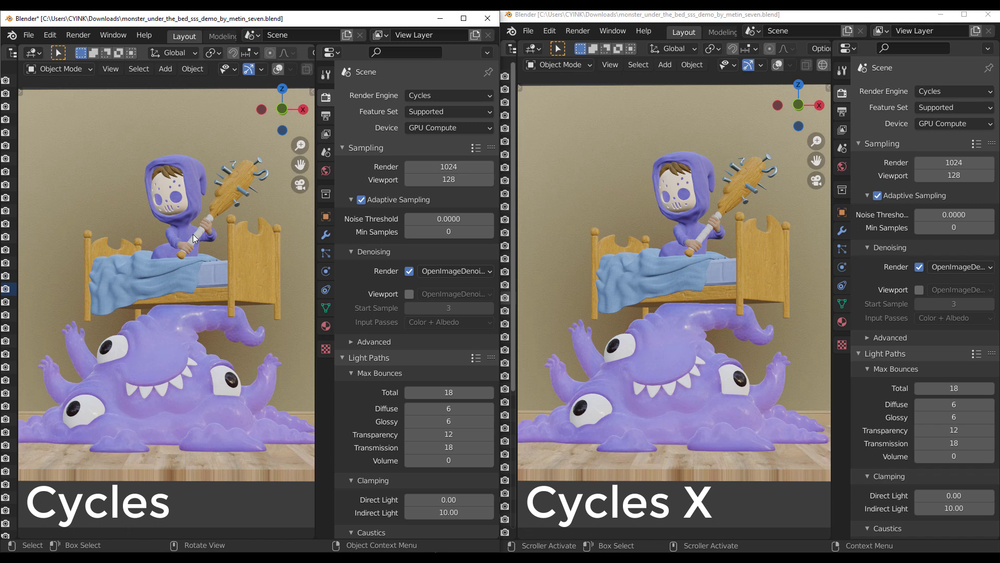
# Step: Switch the left viewport to Rendered shading with Cycles and widen it against its properties panel
pyautogui.press('z')
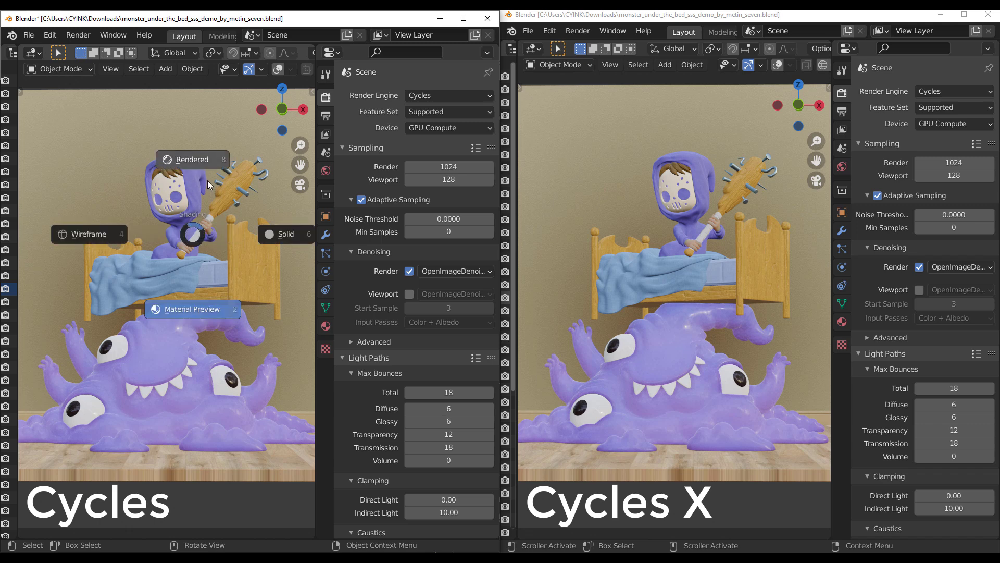
pyautogui.click(199, 158)
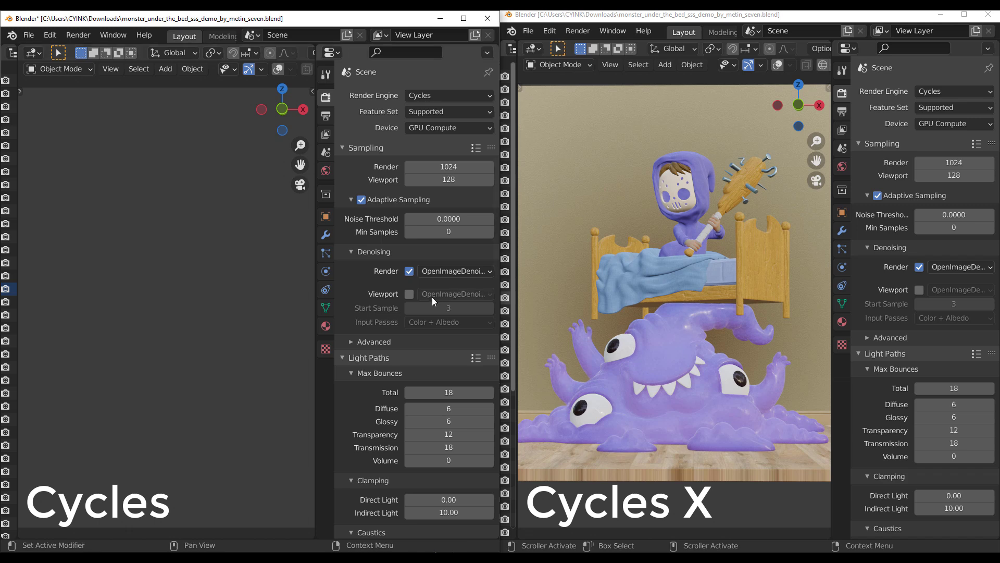
pyautogui.moveTo(316, 297); pyautogui.dragTo(412, 297)
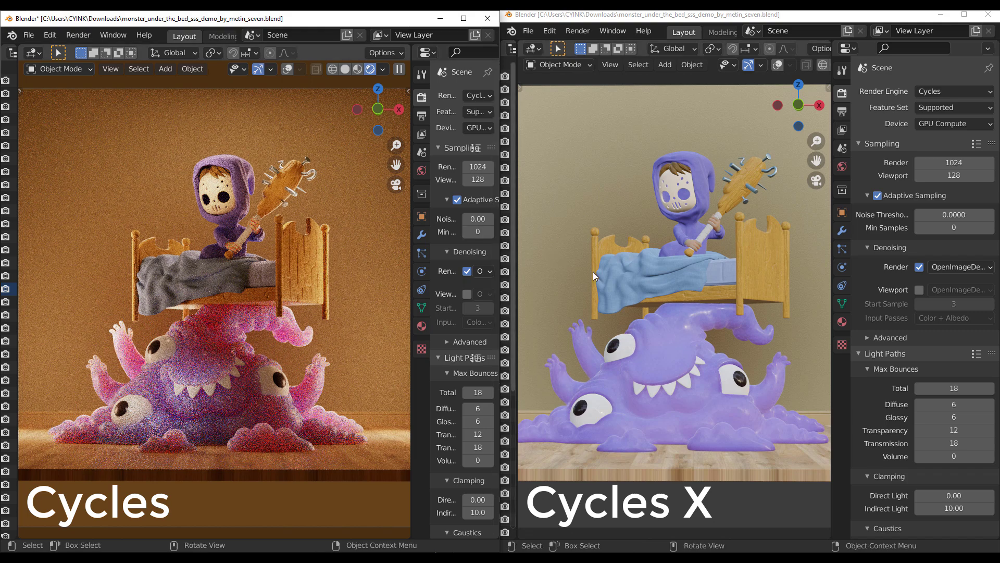
# Step: Widen the right viewport, switch it to Rendered shading with Cycles X, then re-widen its properties panel
pyautogui.moveTo(834, 239); pyautogui.dragTo(937, 237)
pyautogui.click(910, 65)
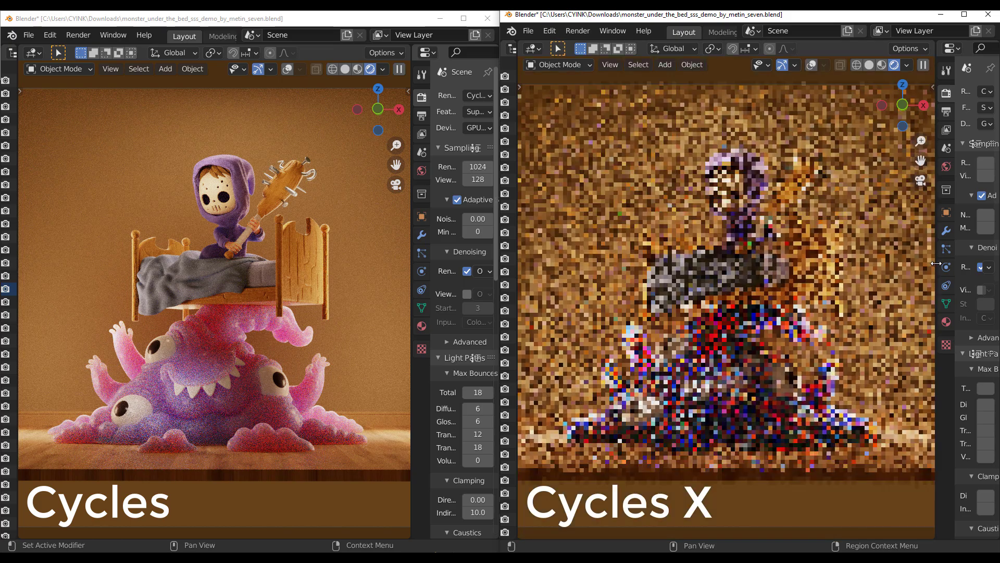
pyautogui.moveTo(936, 263); pyautogui.dragTo(895, 254)
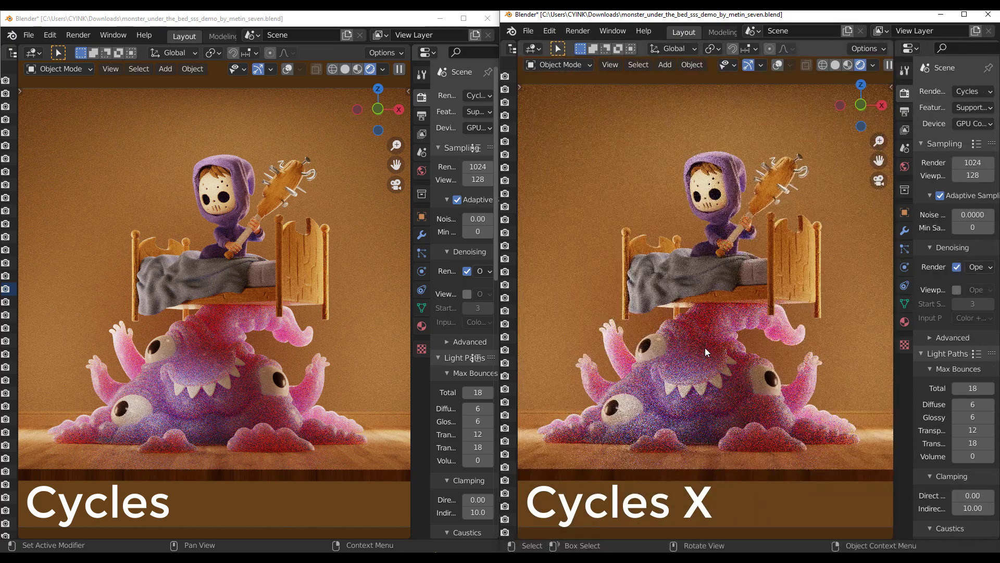